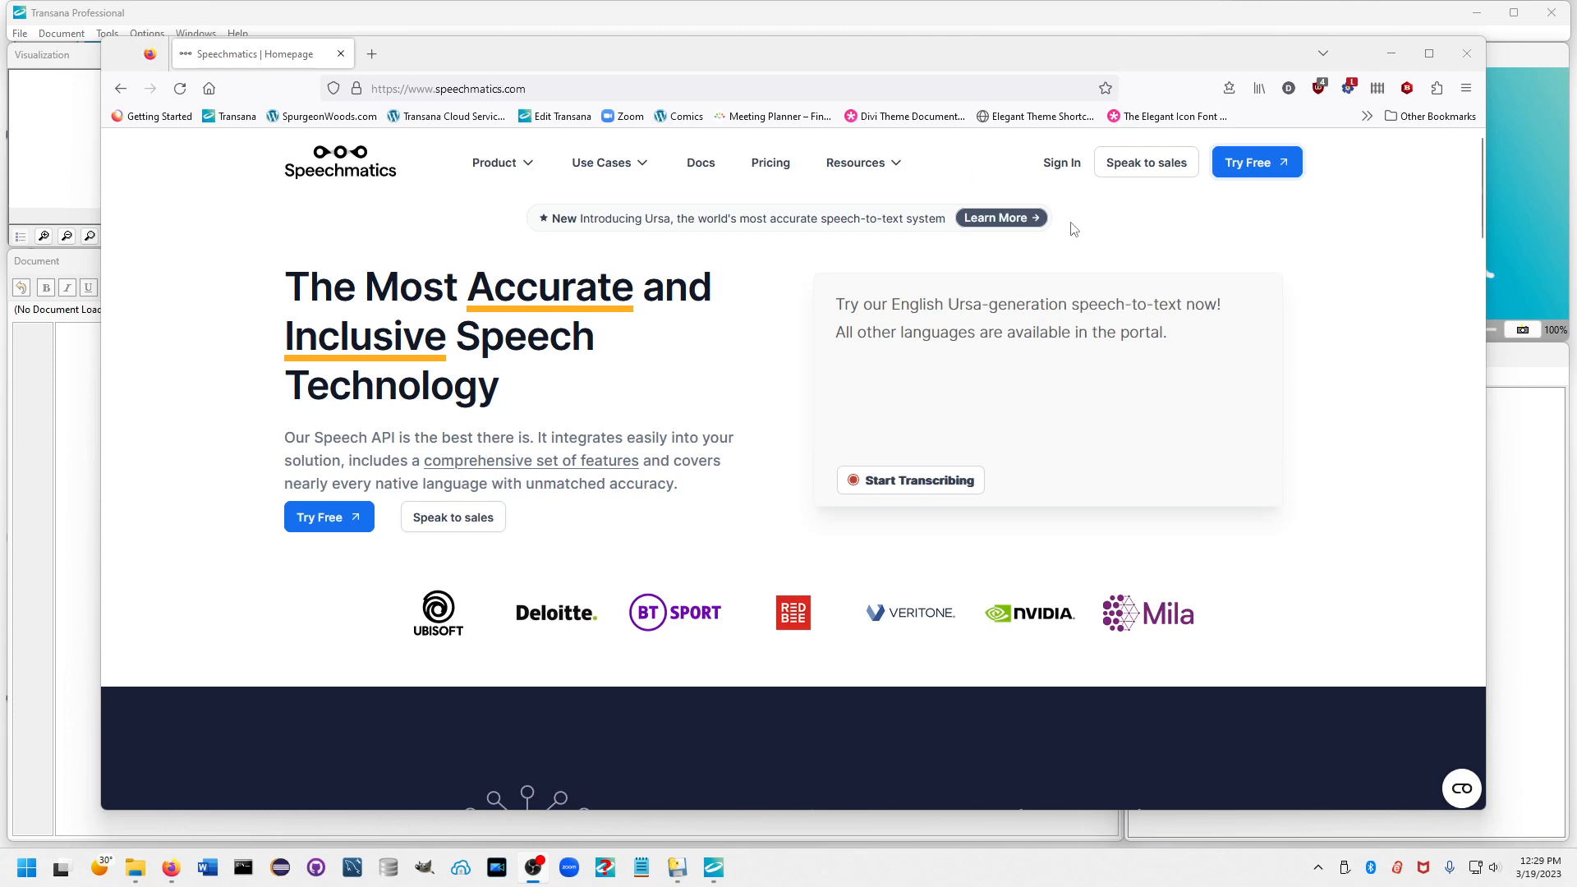
# Sign in to the Speechmatics portal with the saved account credentials, view the API Keys page, and close the browser.
pyautogui.click(1060, 167)
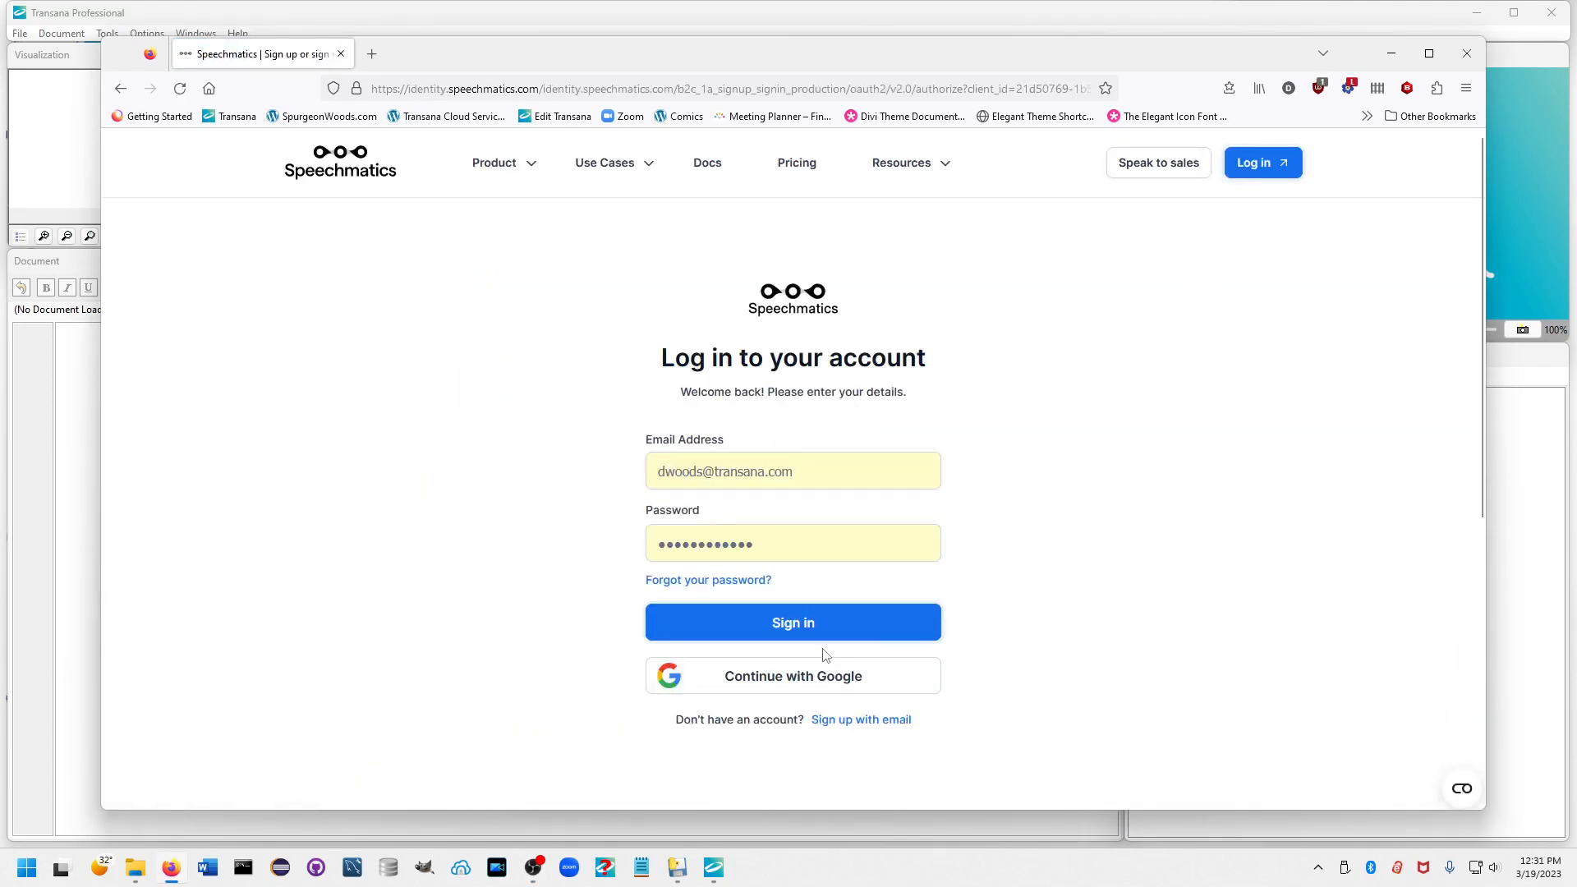
pyautogui.click(805, 625)
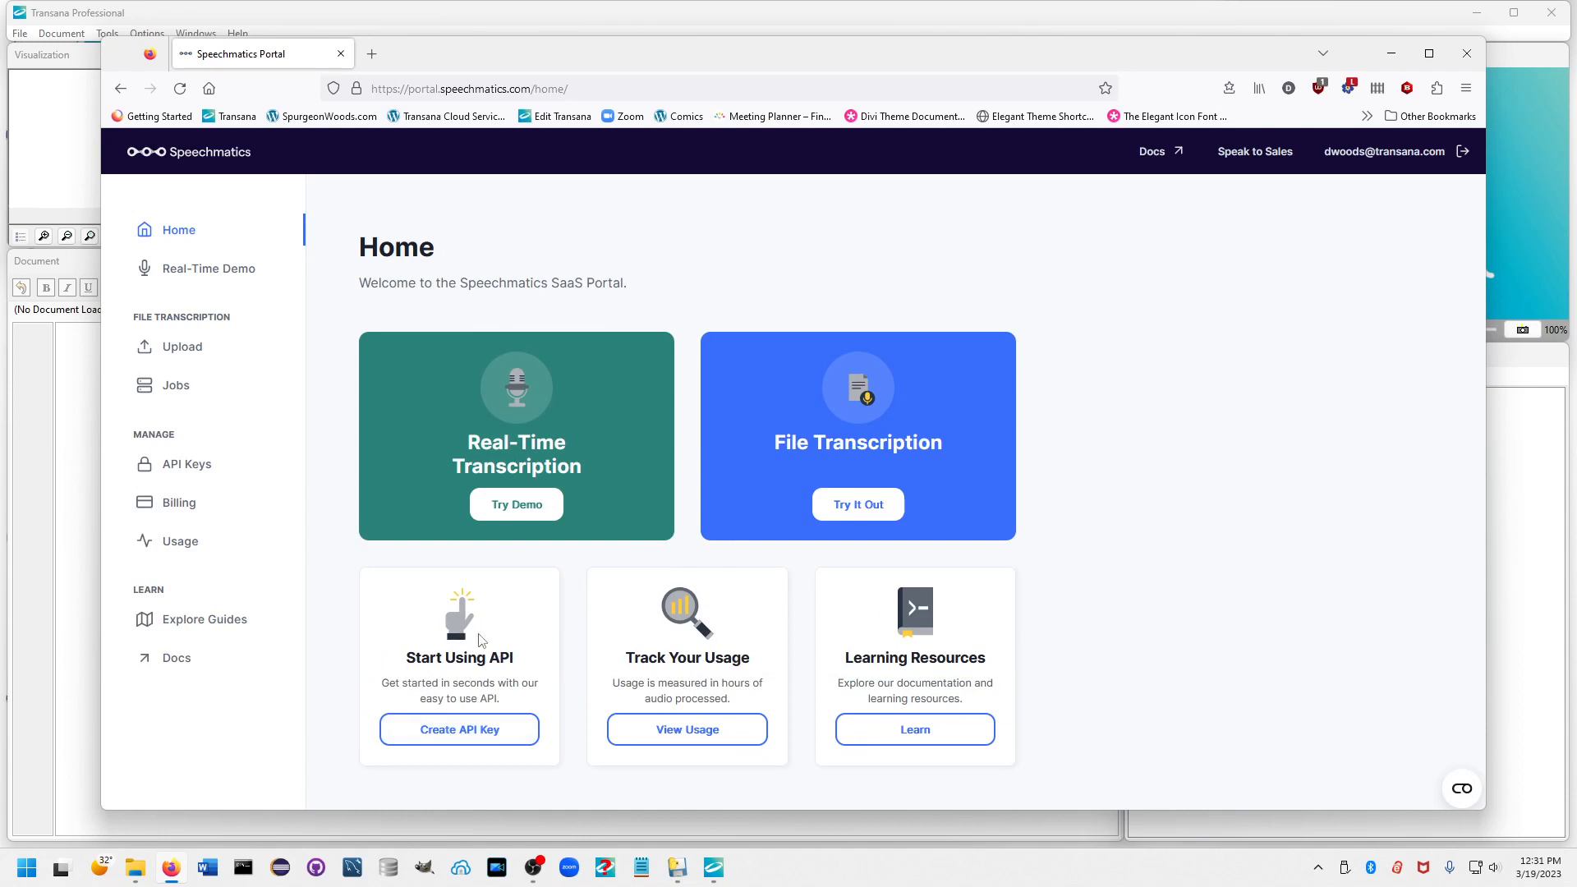
pyautogui.click(456, 741)
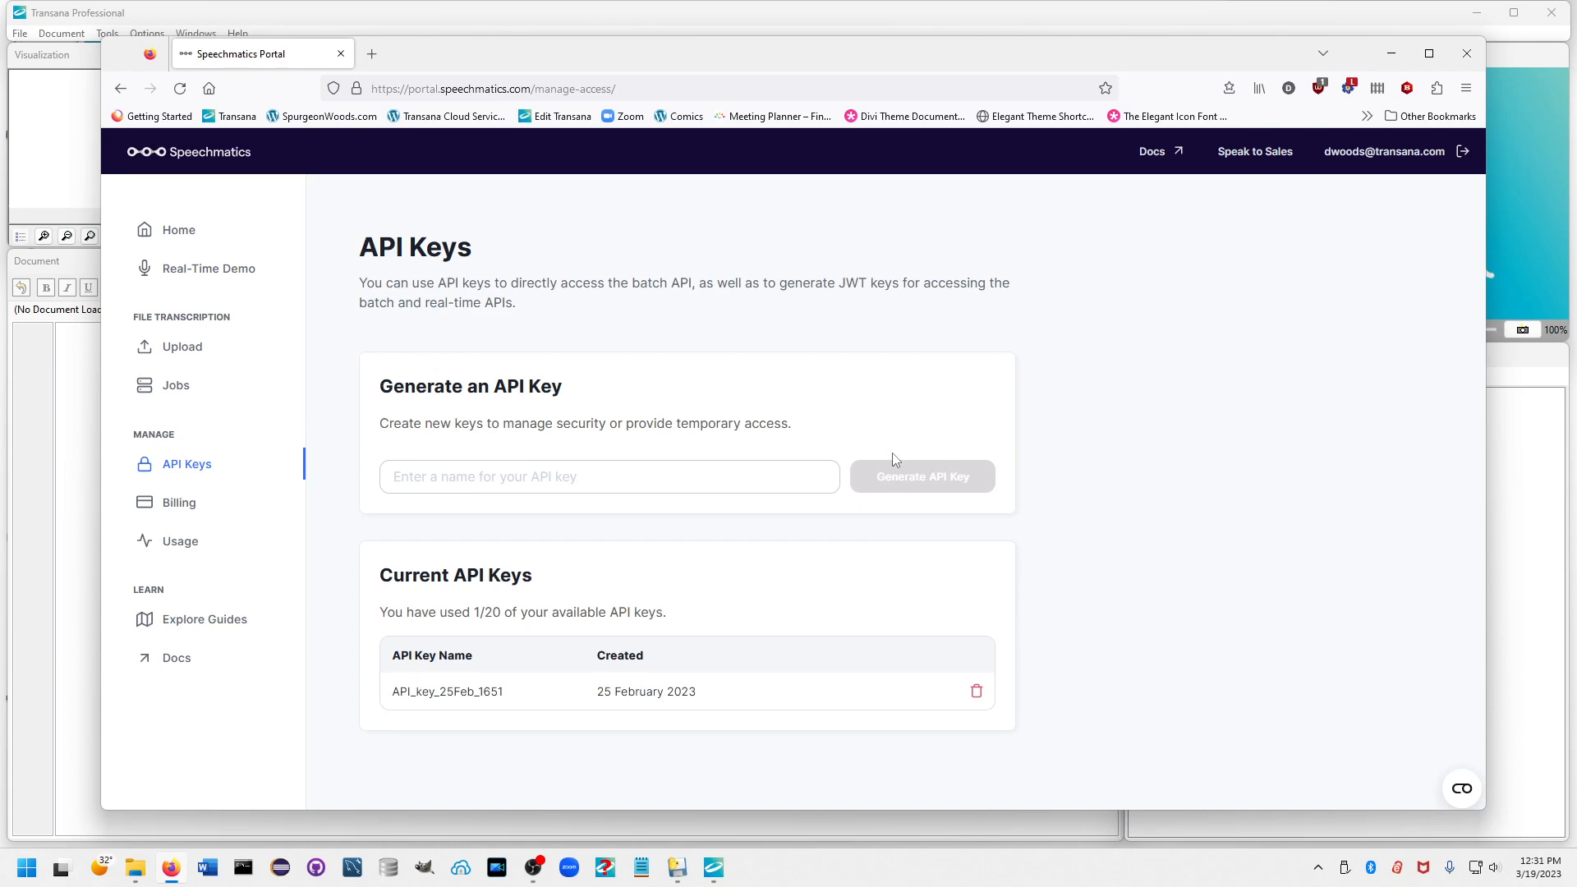
pyautogui.click(1469, 53)
# Add an episode to the Automated Transcription Examples library in Transana, using Demo.mp4 from the Demo folder as its media file.
pyautogui.rightClick(1224, 426)
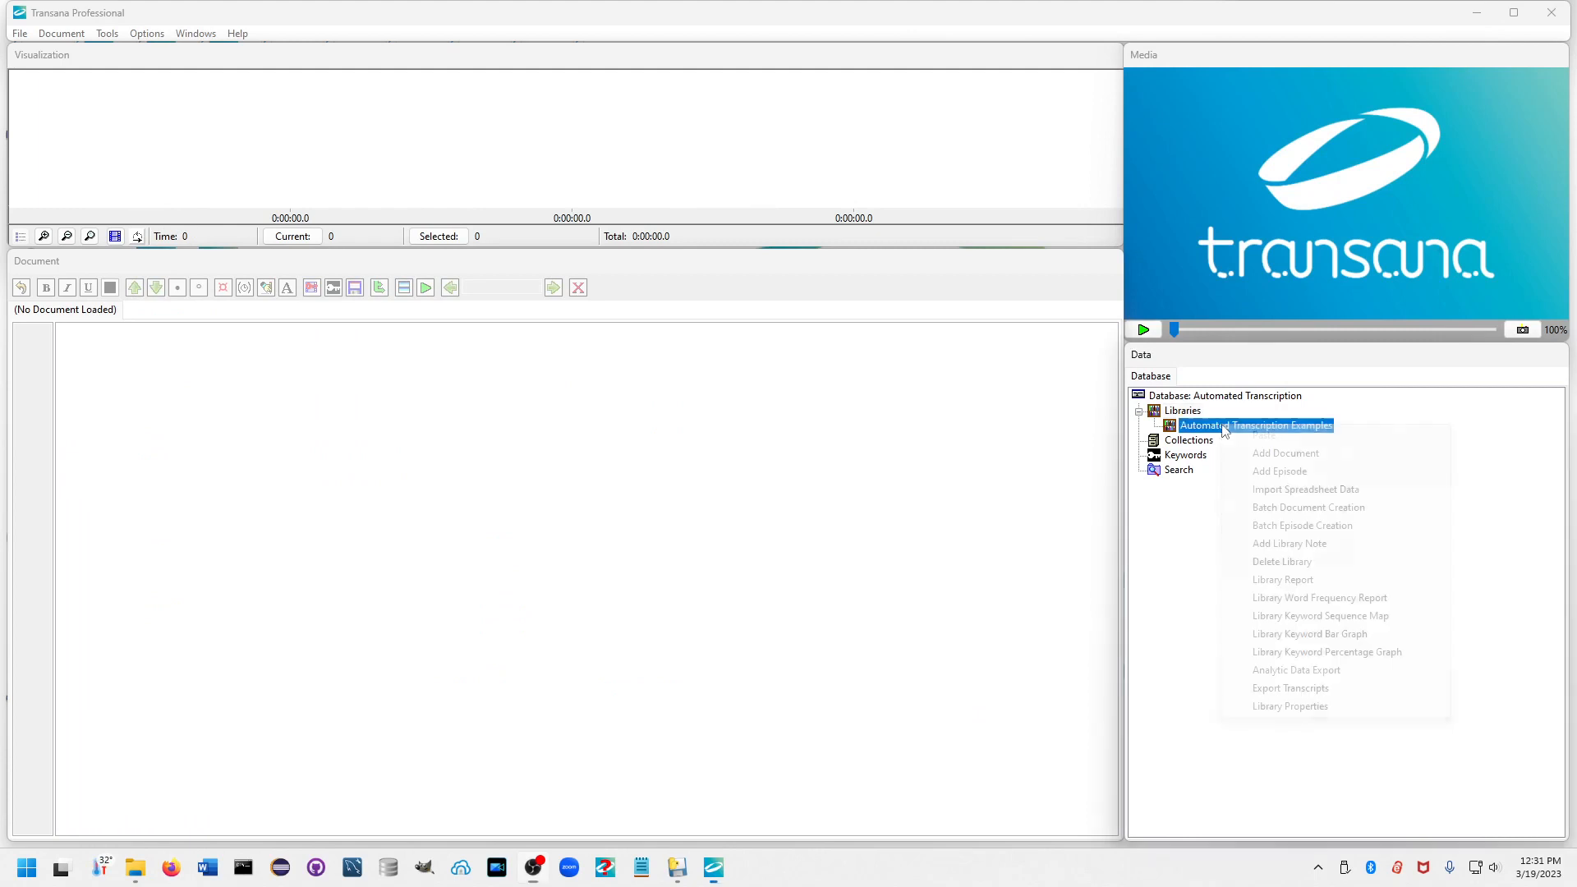
pyautogui.click(1269, 471)
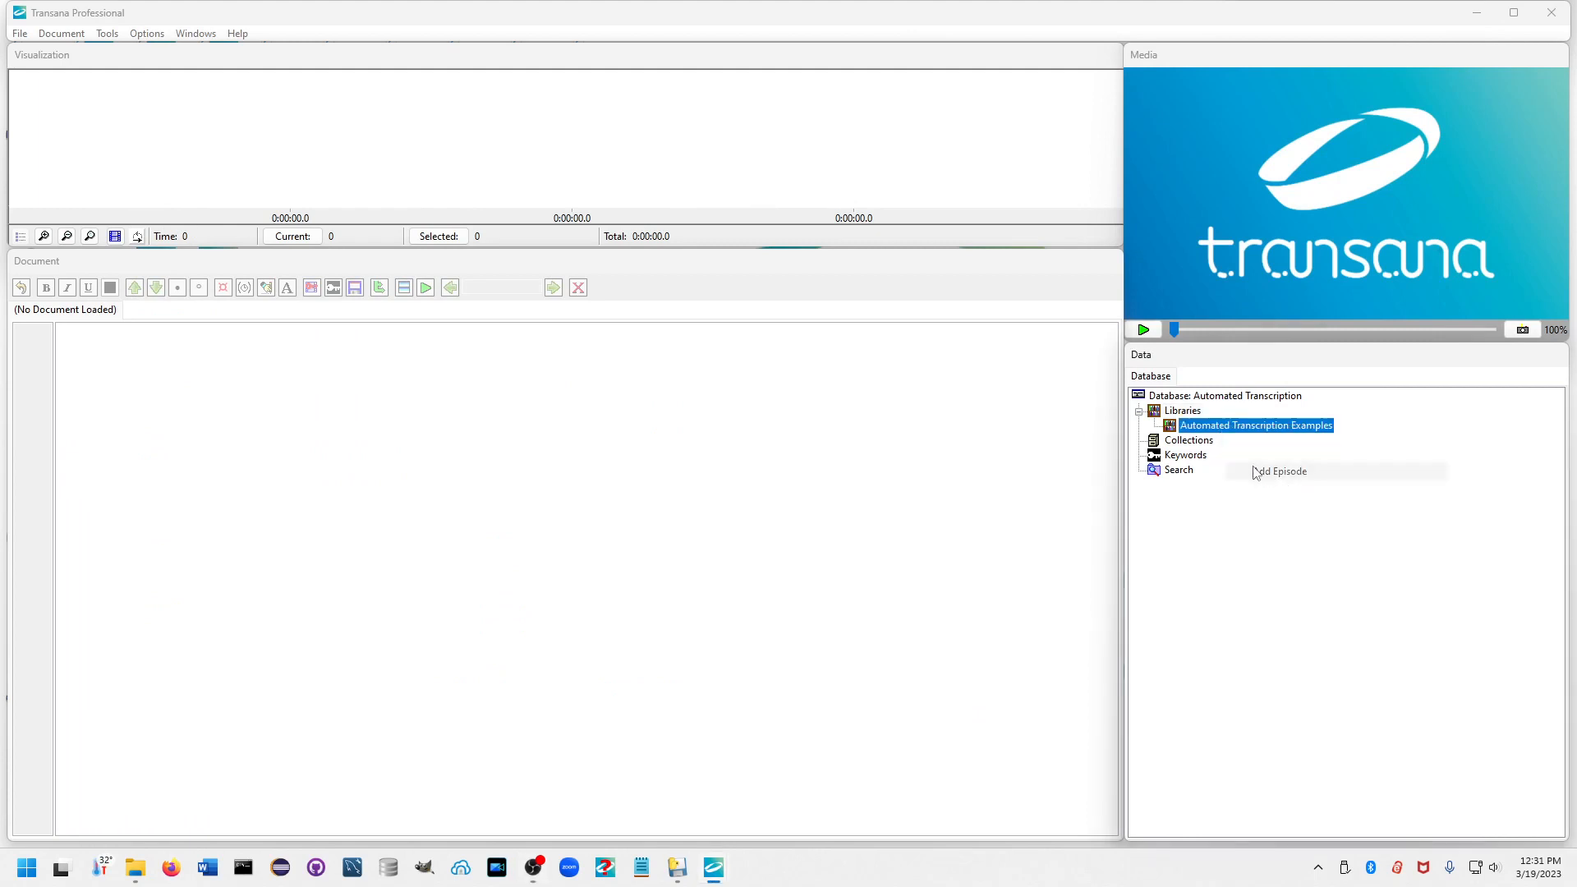
pyautogui.click(1027, 335)
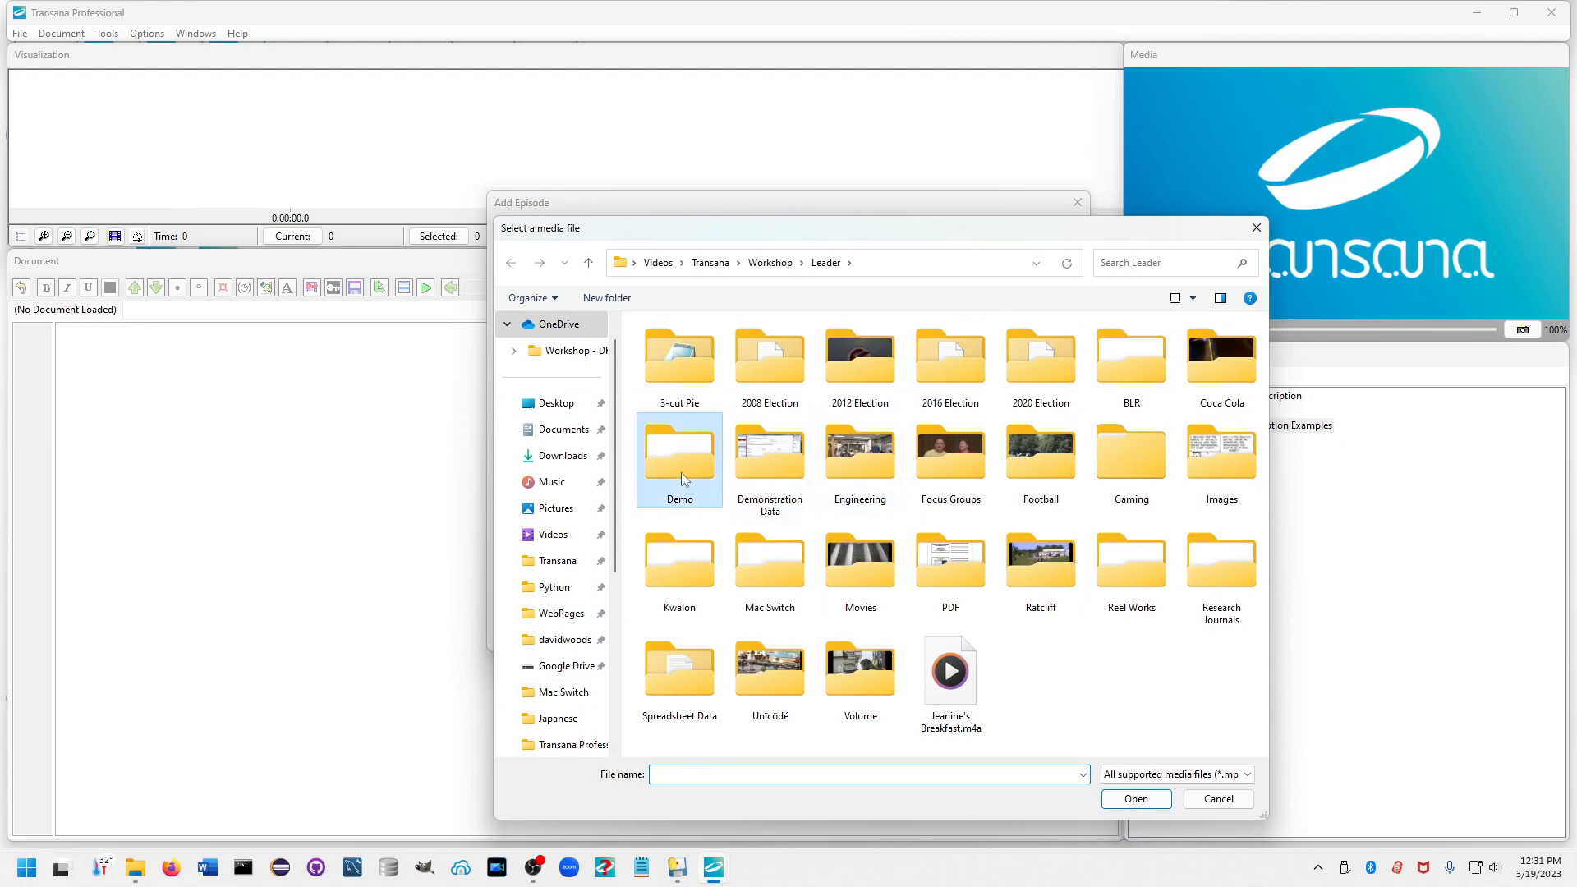
pyautogui.doubleClick(682, 471)
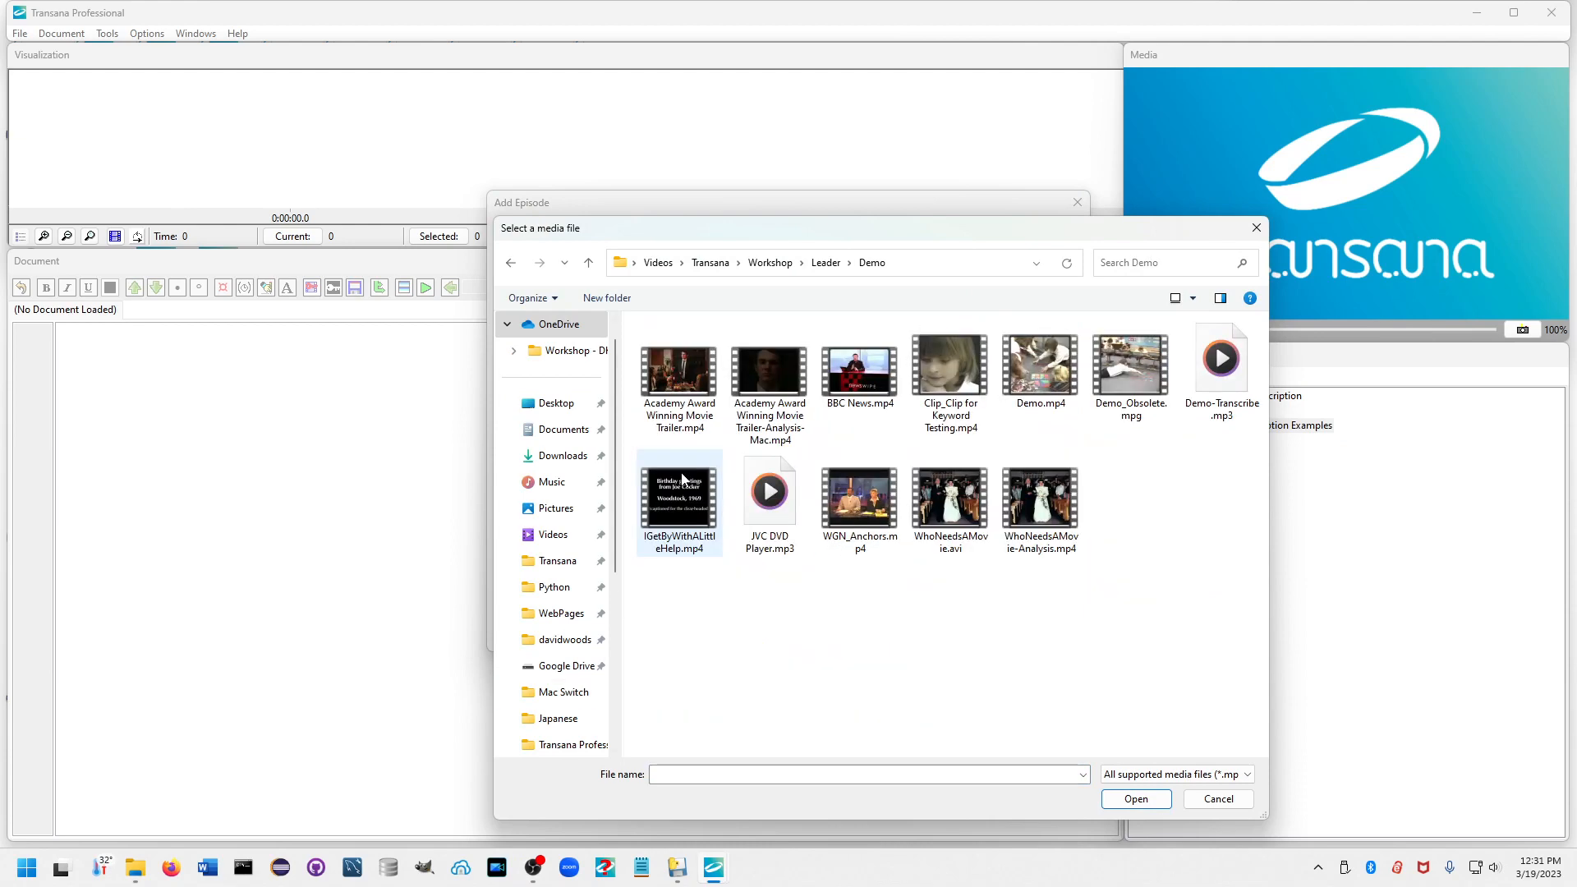
pyautogui.doubleClick(1039, 370)
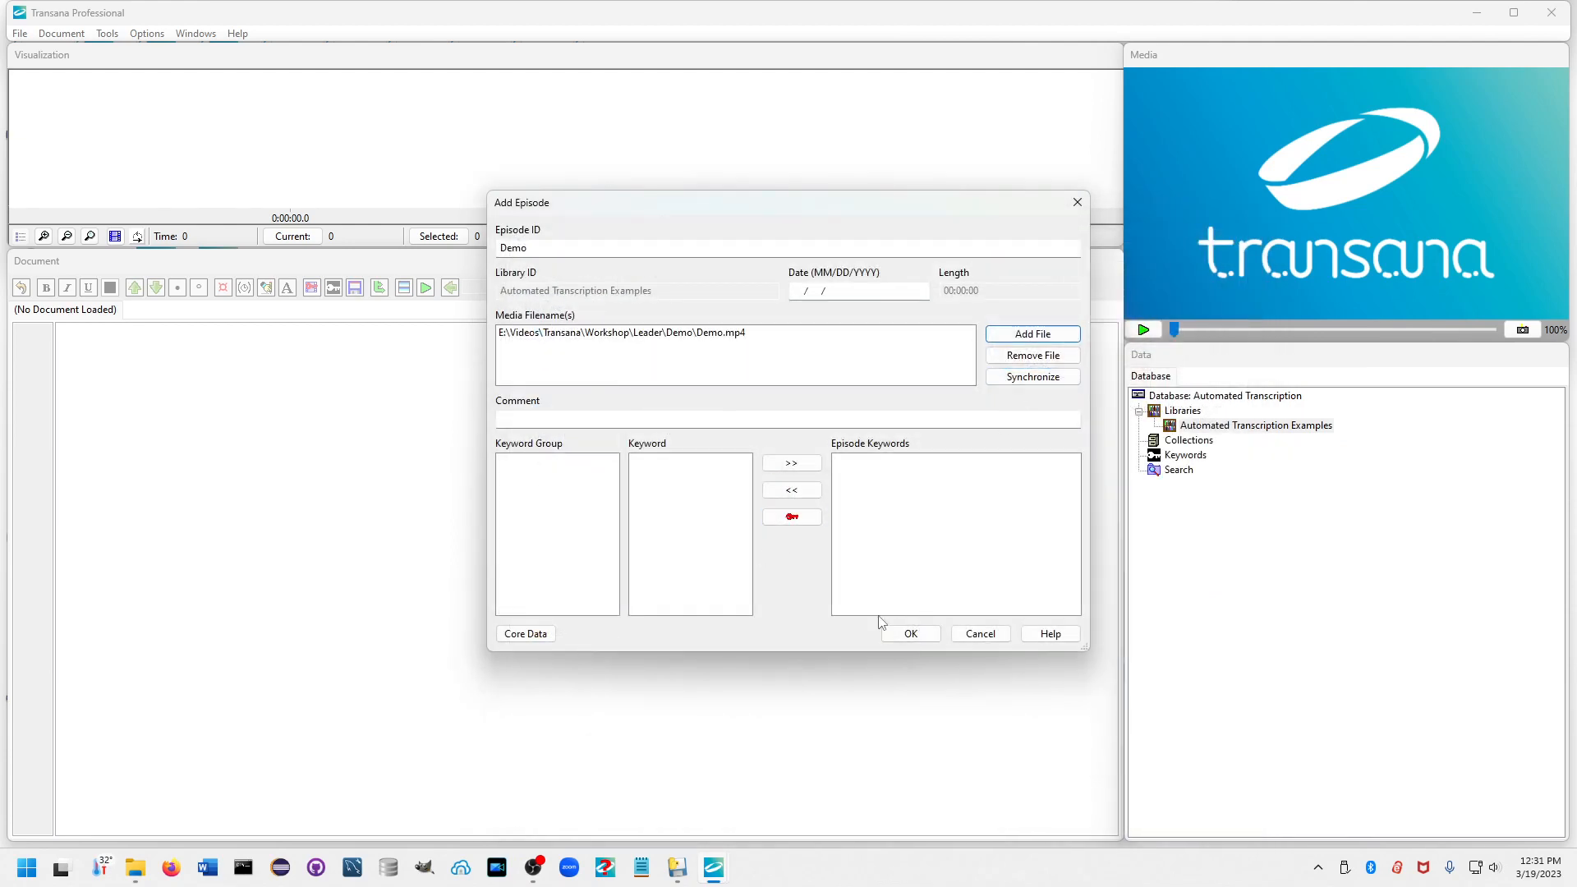
pyautogui.click(907, 634)
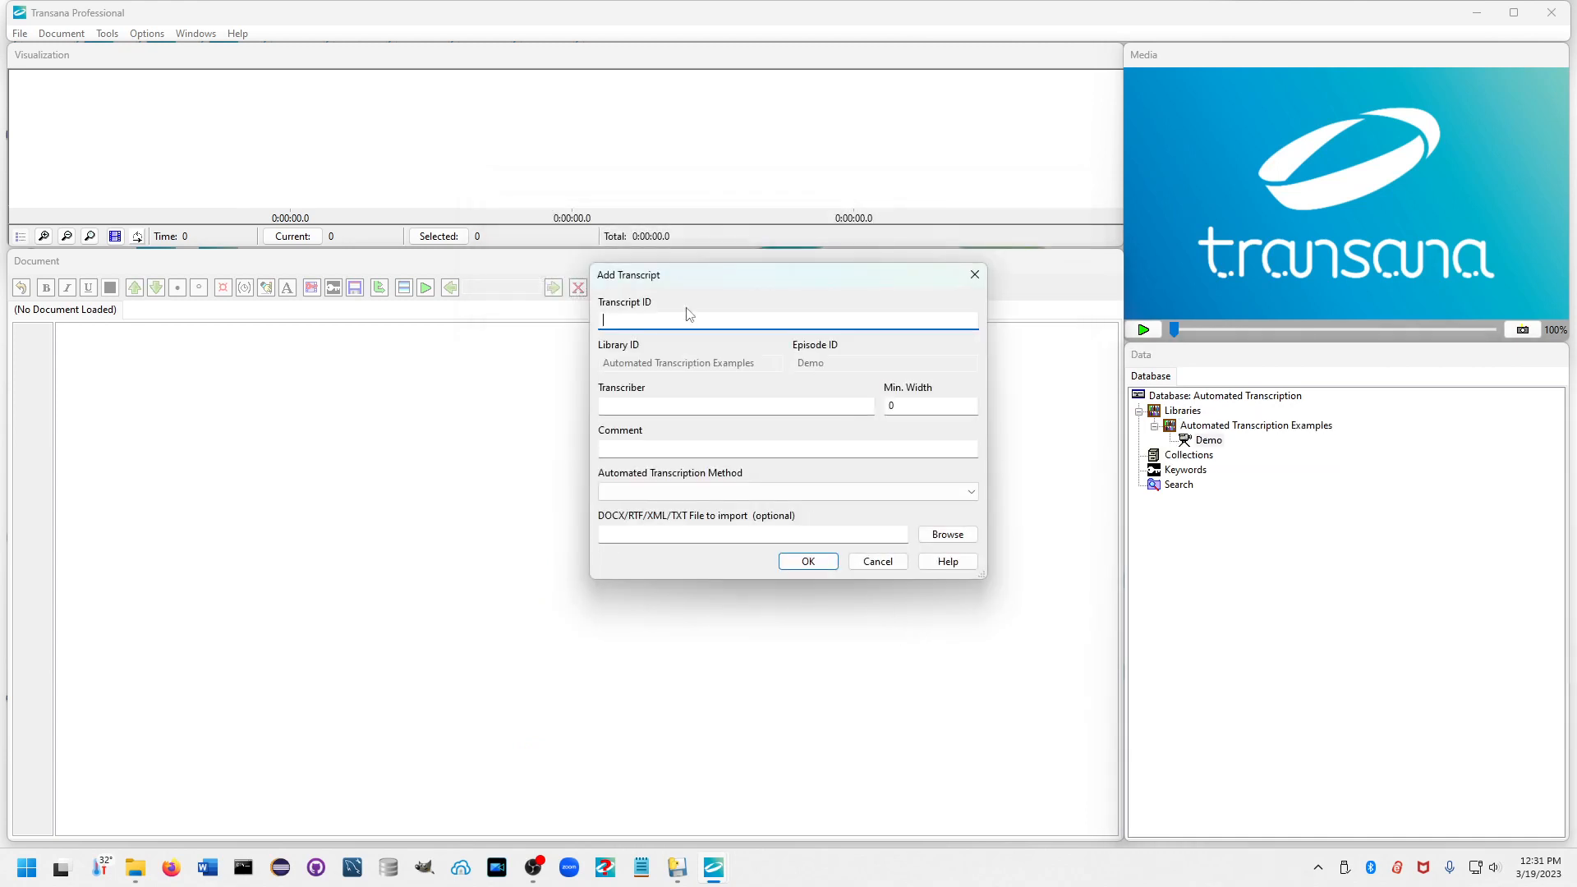
# Create a transcript named "Speechmatics Server" for the Demo episode, with Speechmatics Server as its automated transcription method.
pyautogui.write('Speechmatics Server')
pyautogui.click(686, 493)
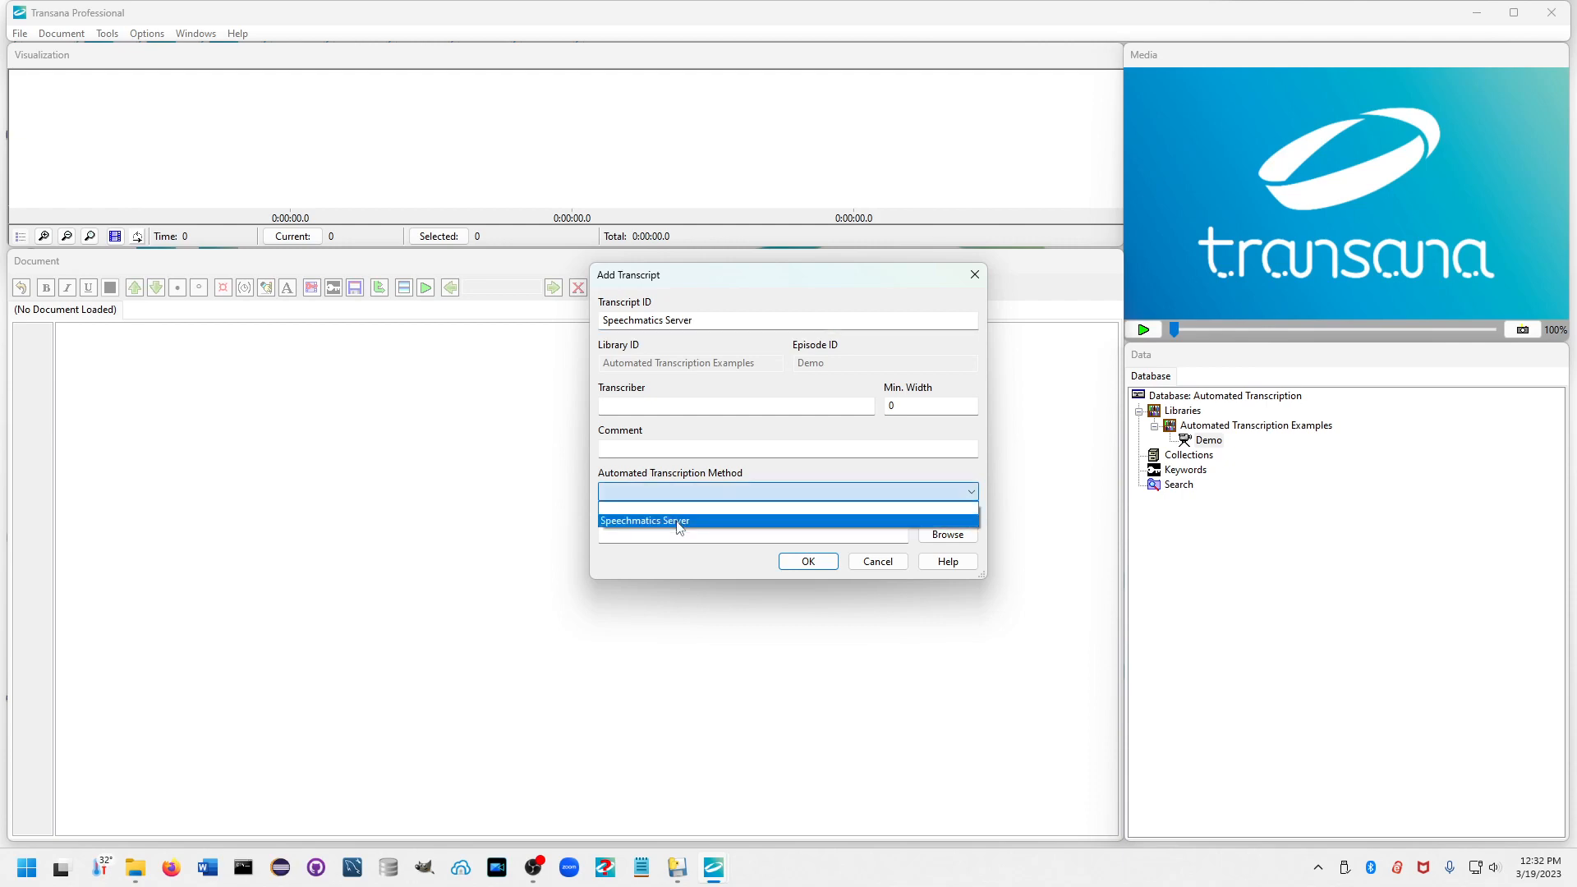
pyautogui.click(679, 522)
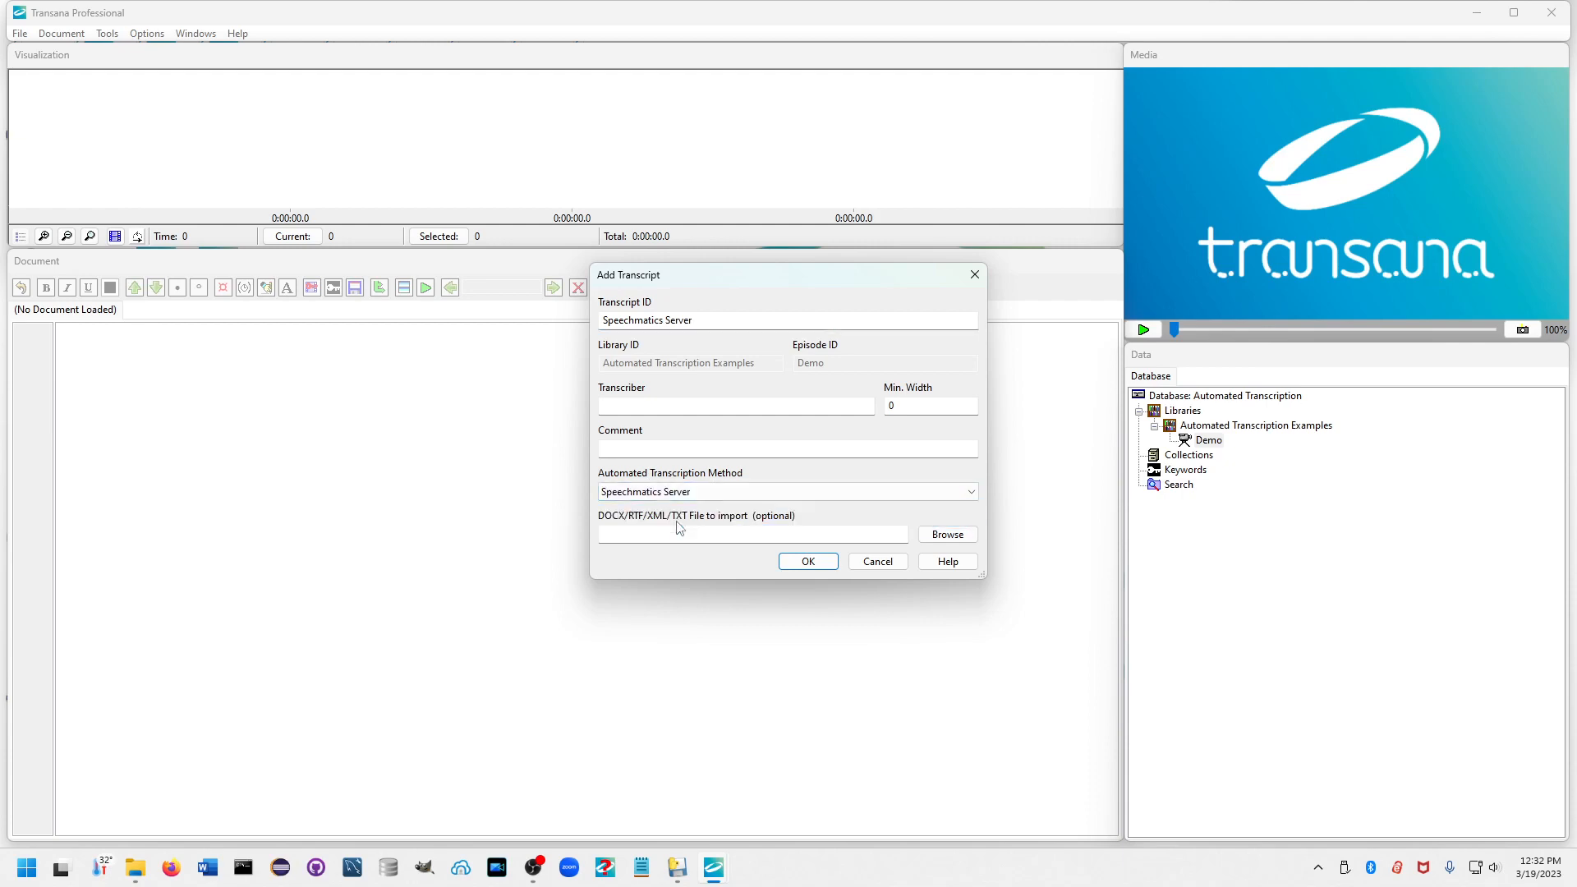
pyautogui.click(808, 562)
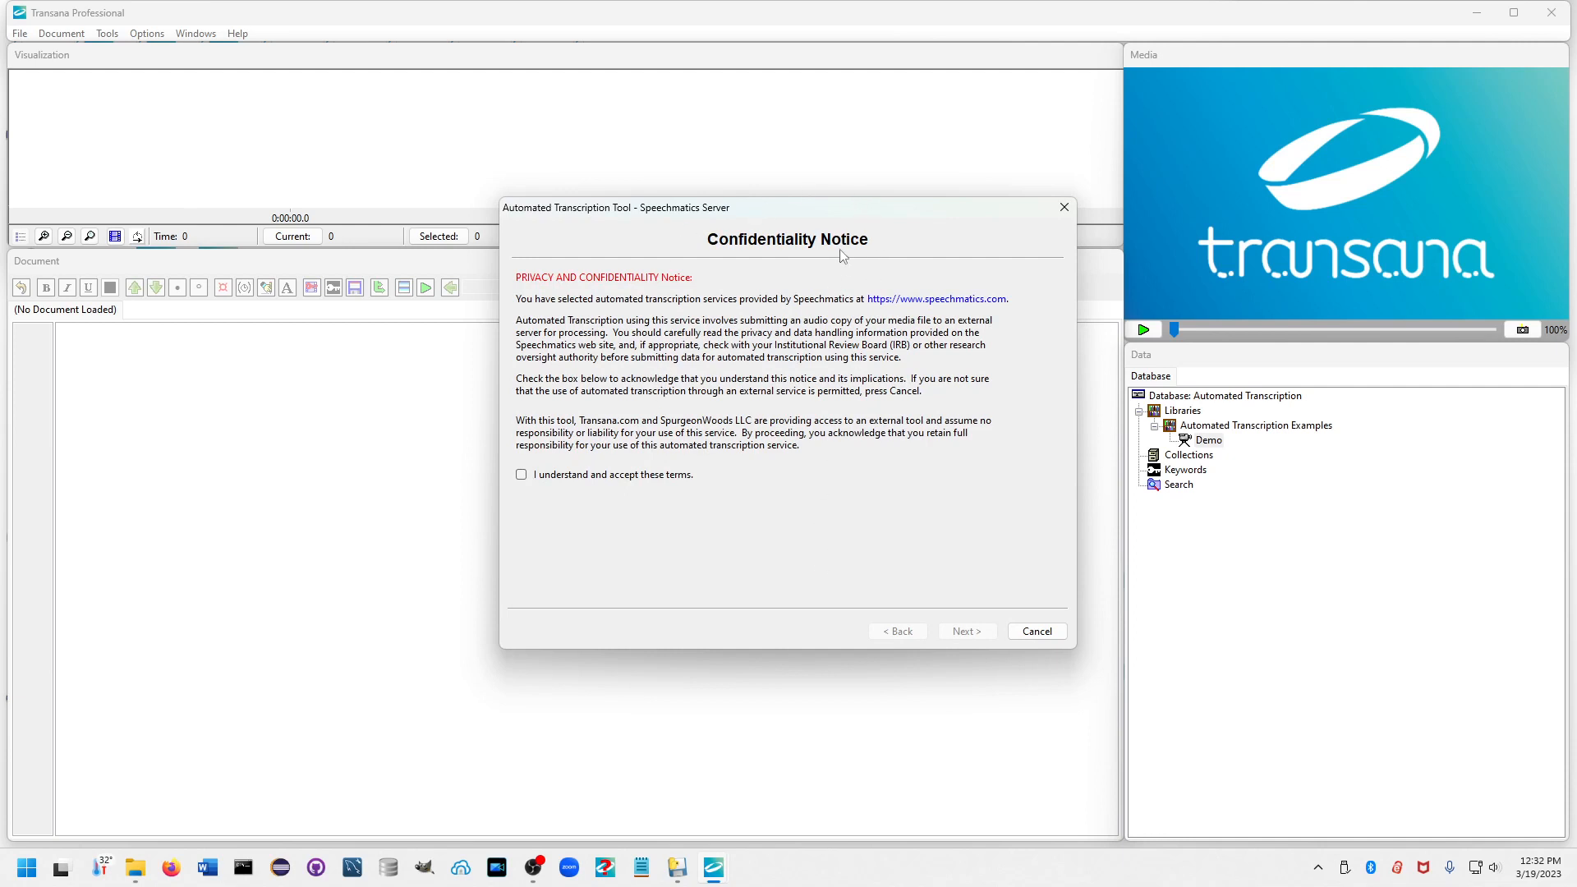
# Accept the confidentiality terms and complete the audio extraction stage for Demo.mp4.
pyautogui.click(522, 476)
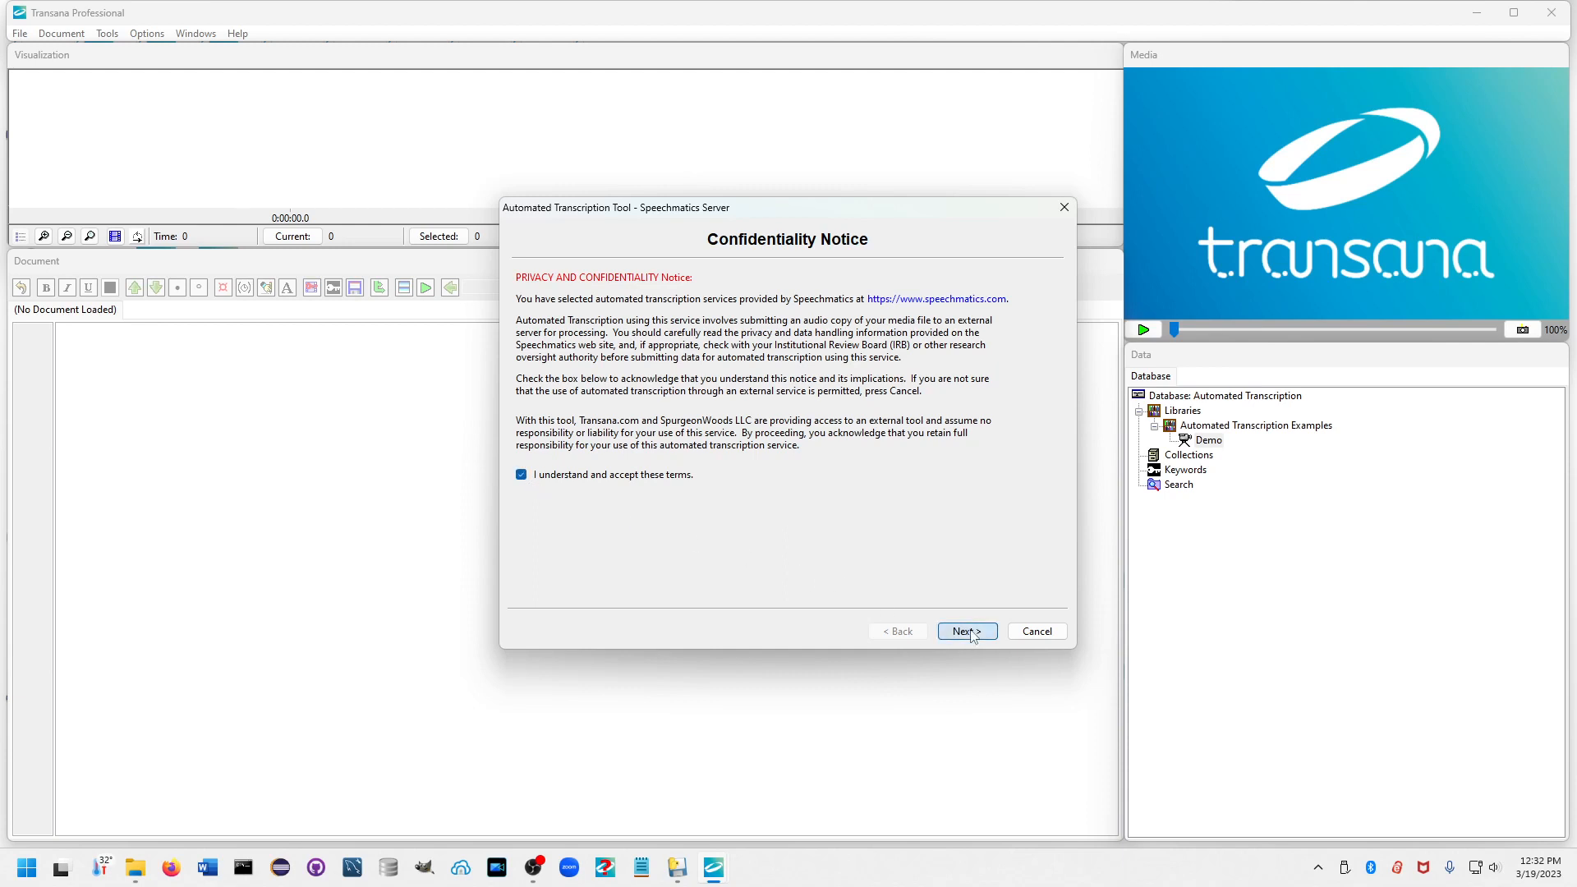
pyautogui.click(969, 633)
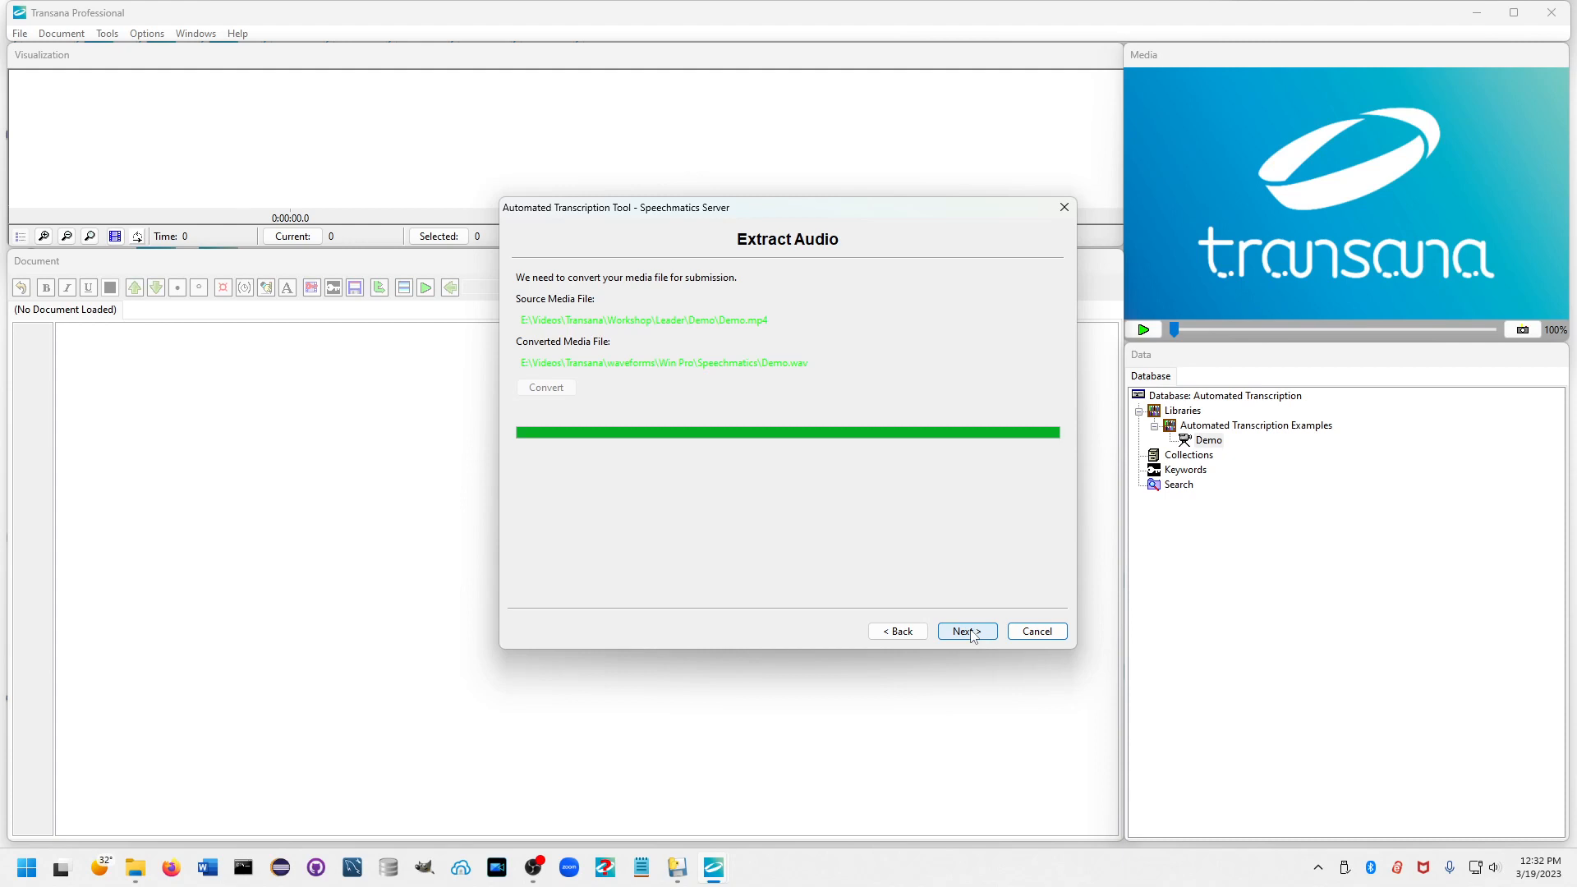
pyautogui.click(971, 633)
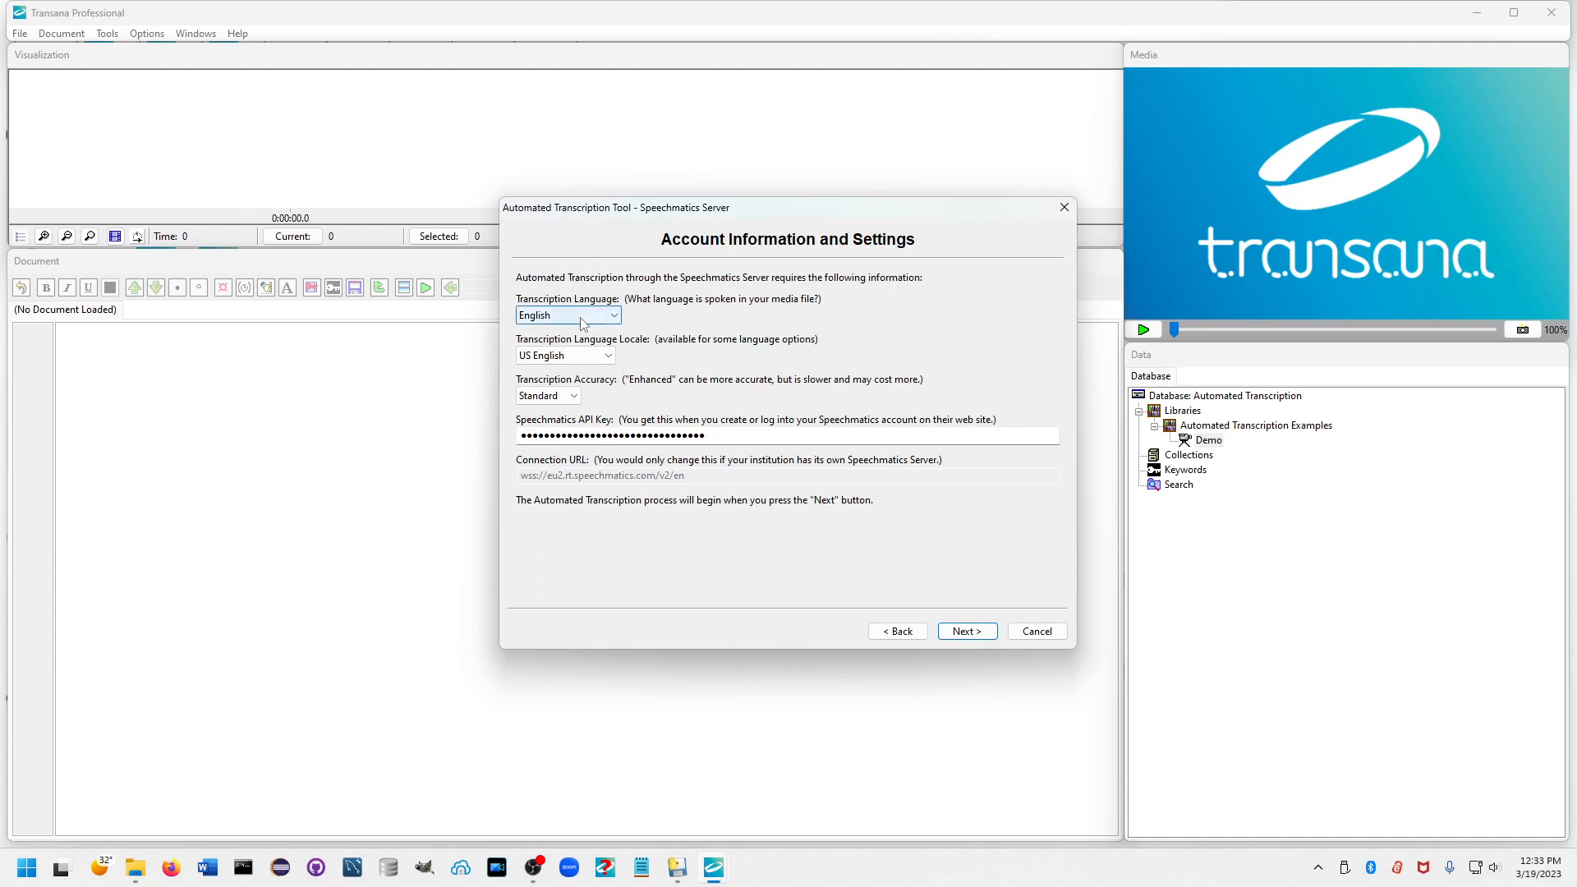
# Run and finish the automated transcription with the US English locale and Standard accuracy.
pyautogui.click(607, 358)
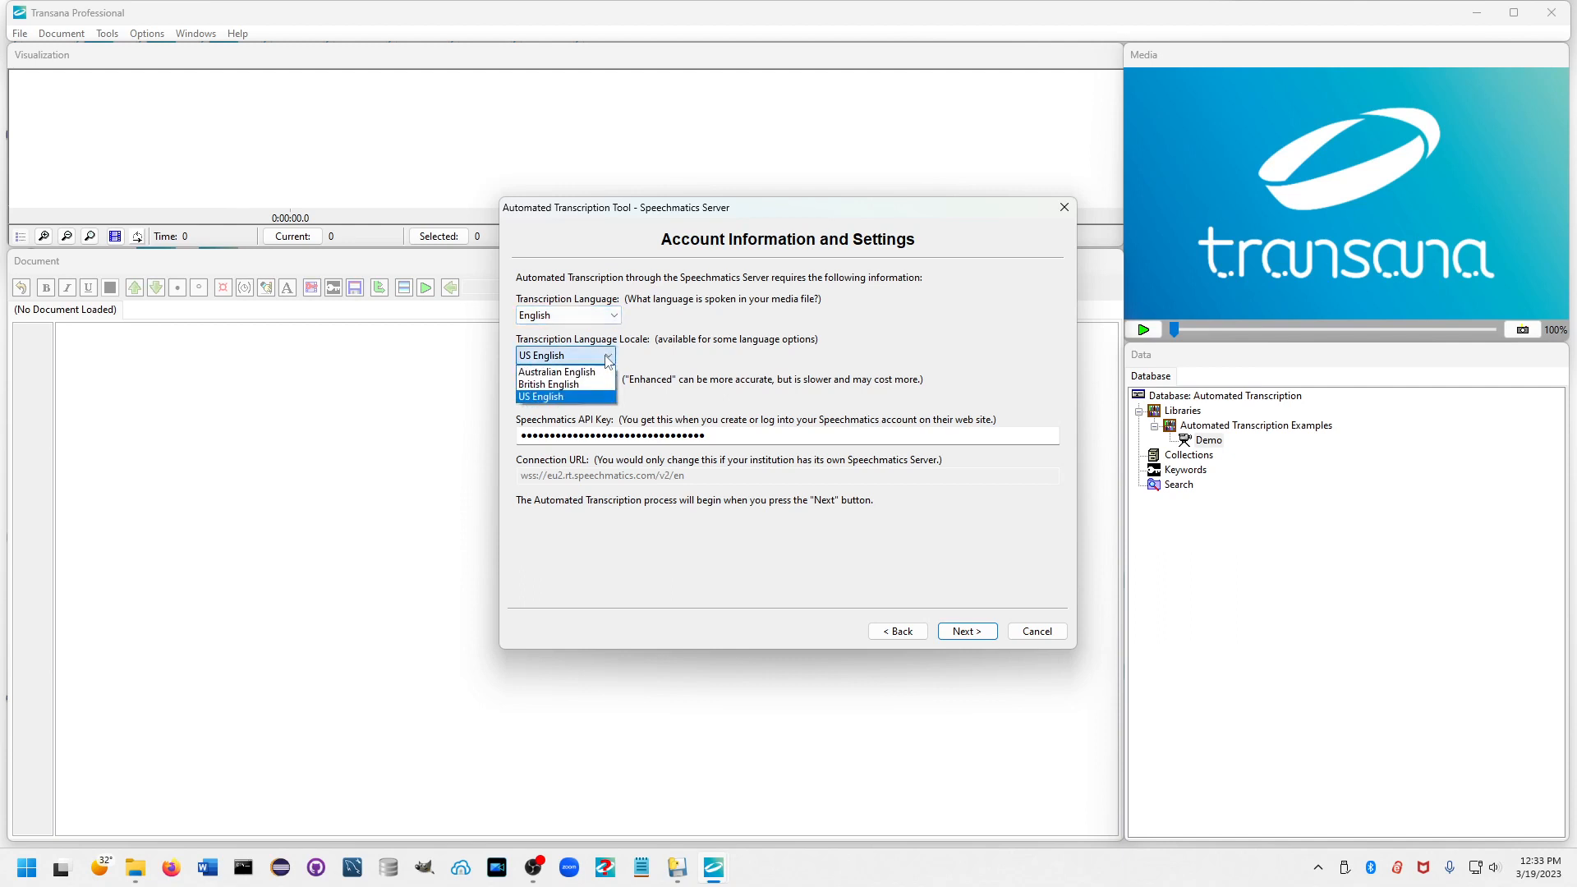
pyautogui.click(586, 402)
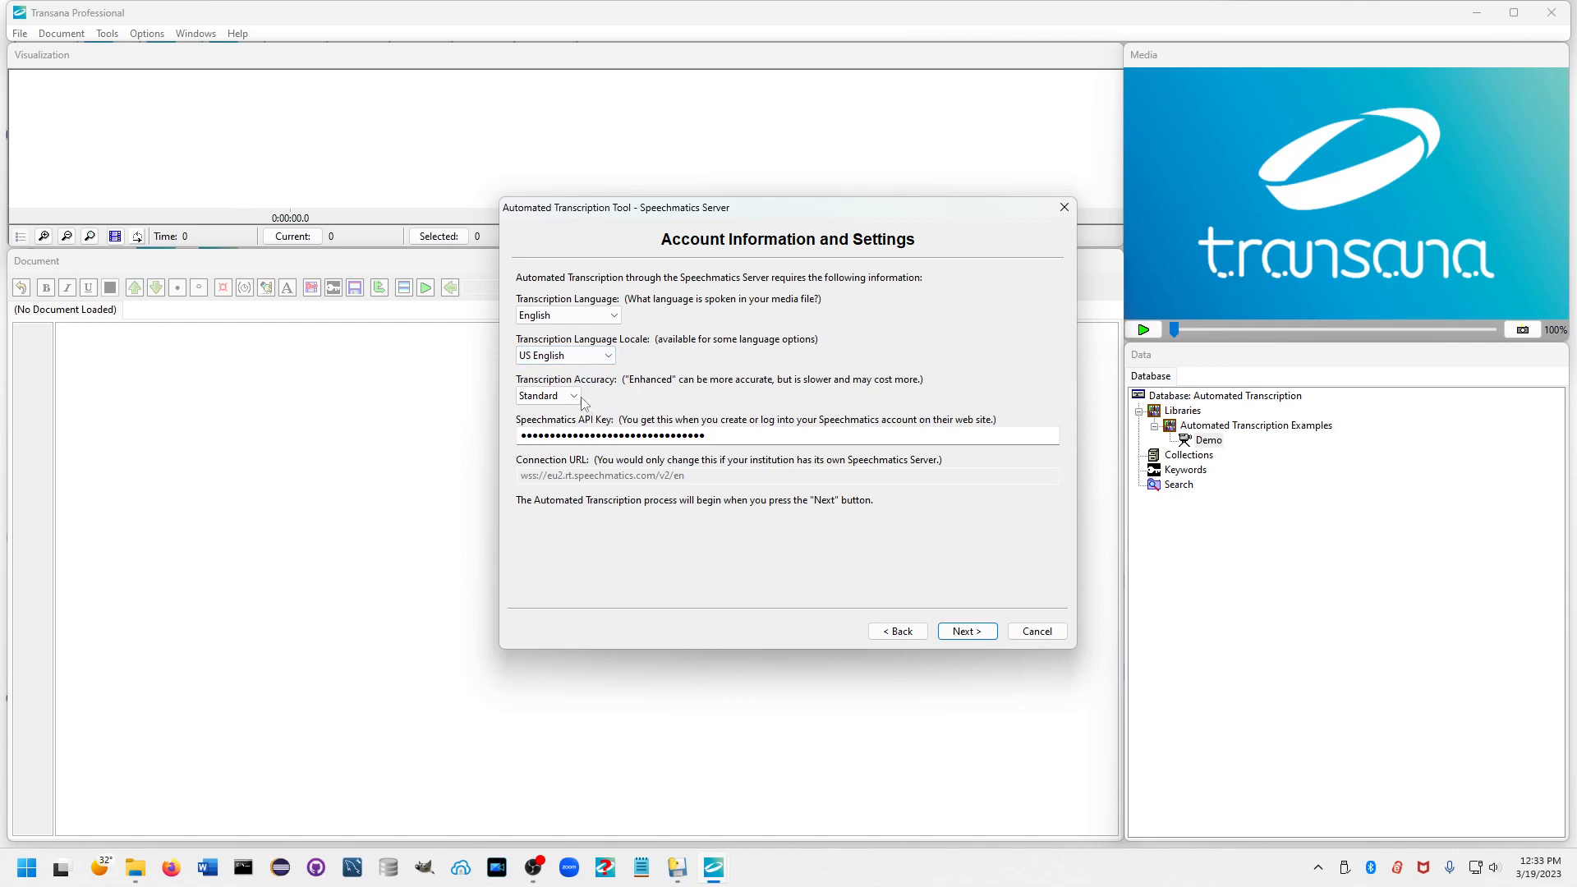
pyautogui.click(576, 397)
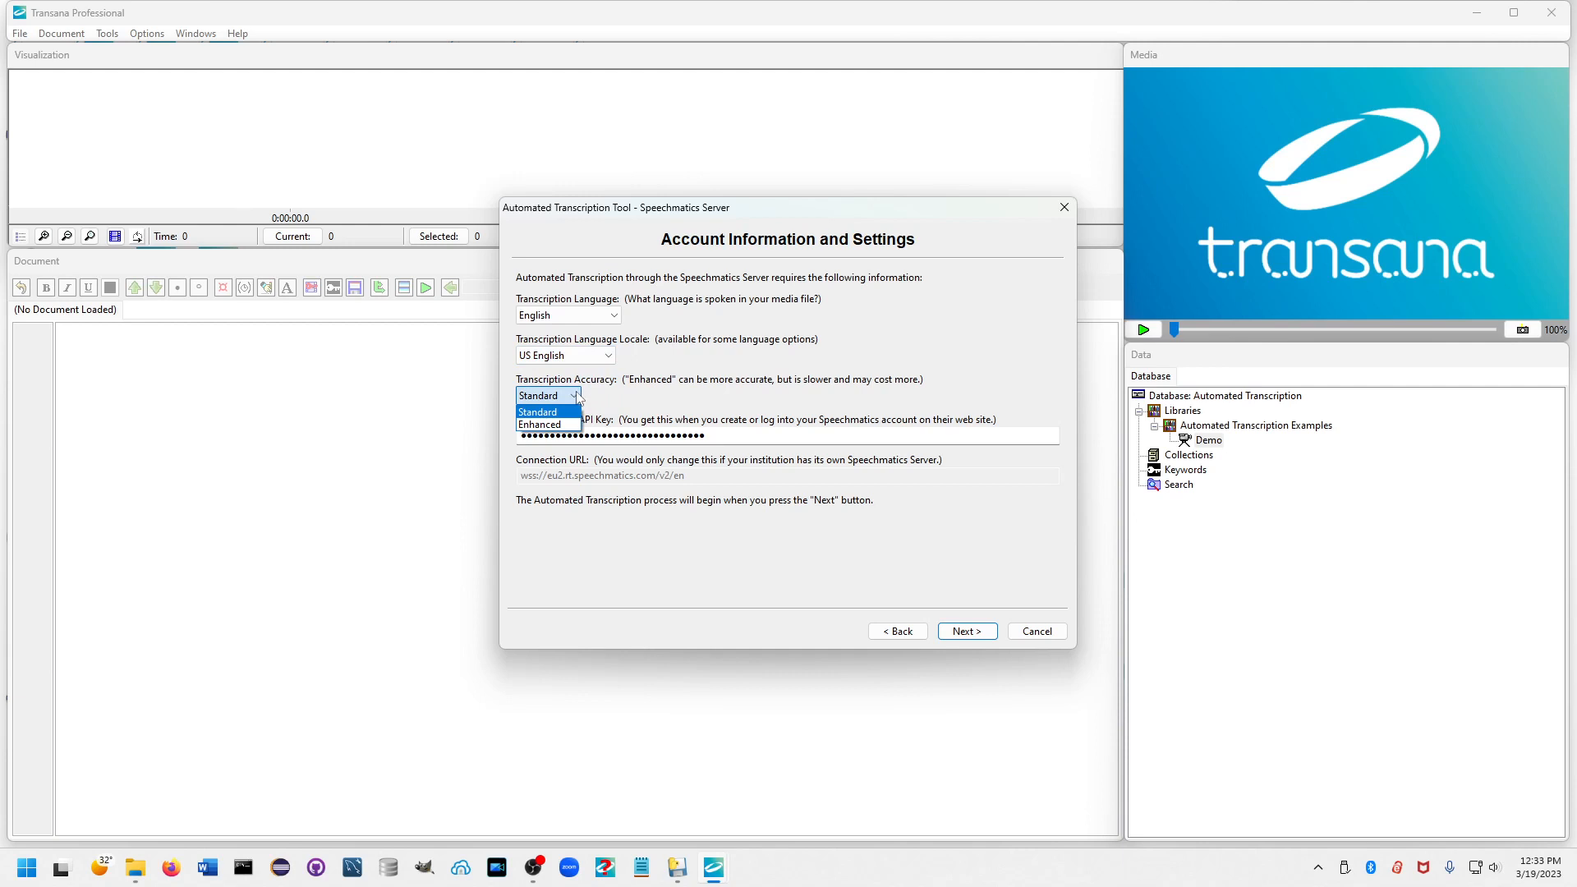
pyautogui.click(578, 398)
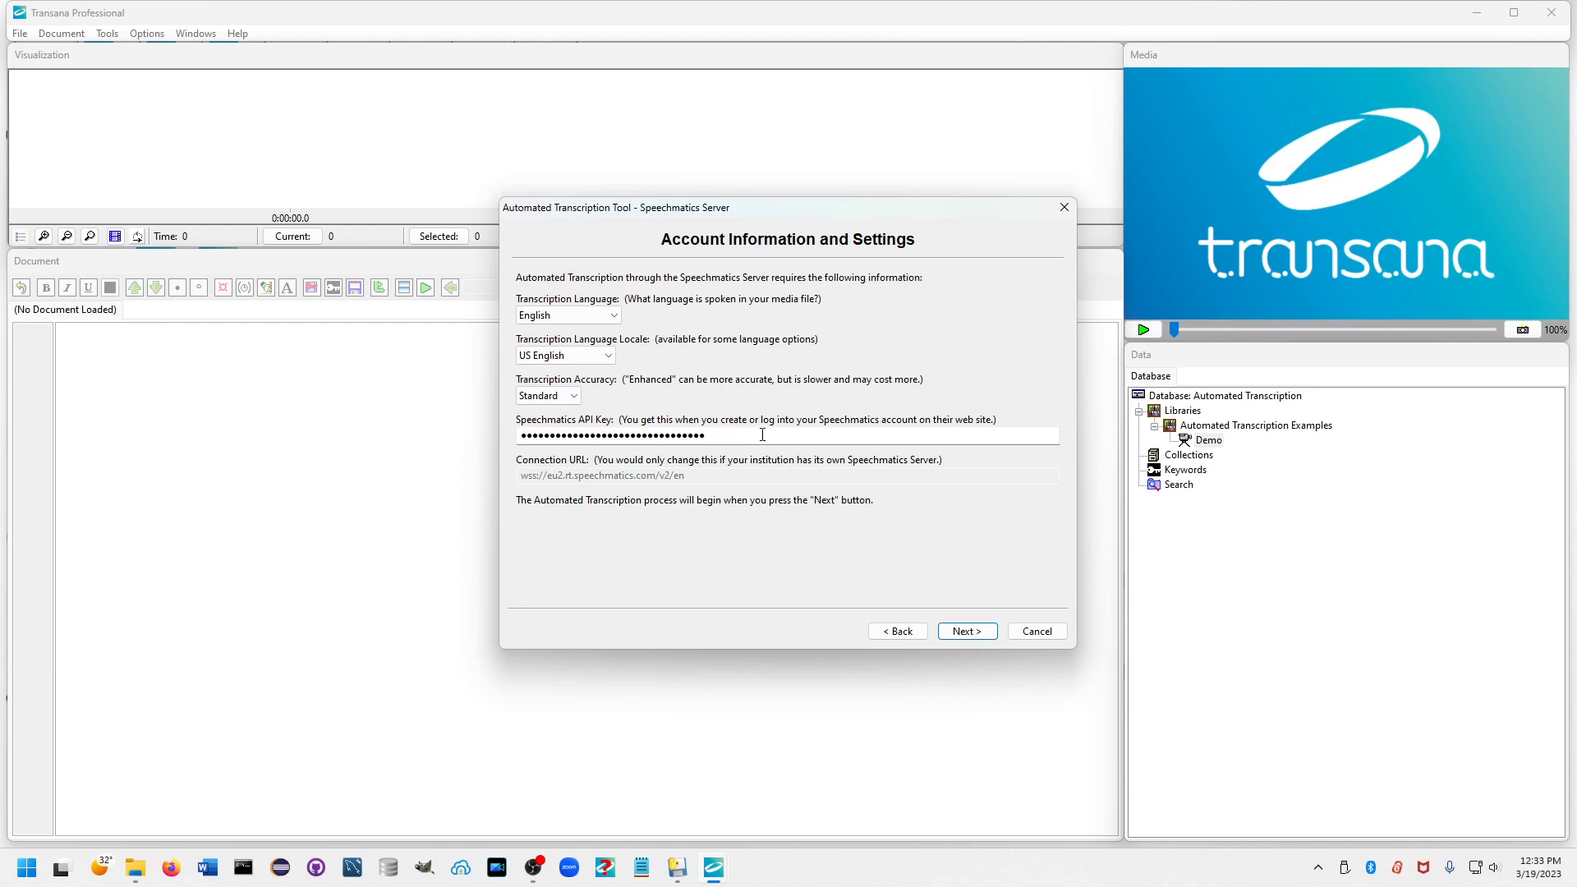
pyautogui.click(967, 631)
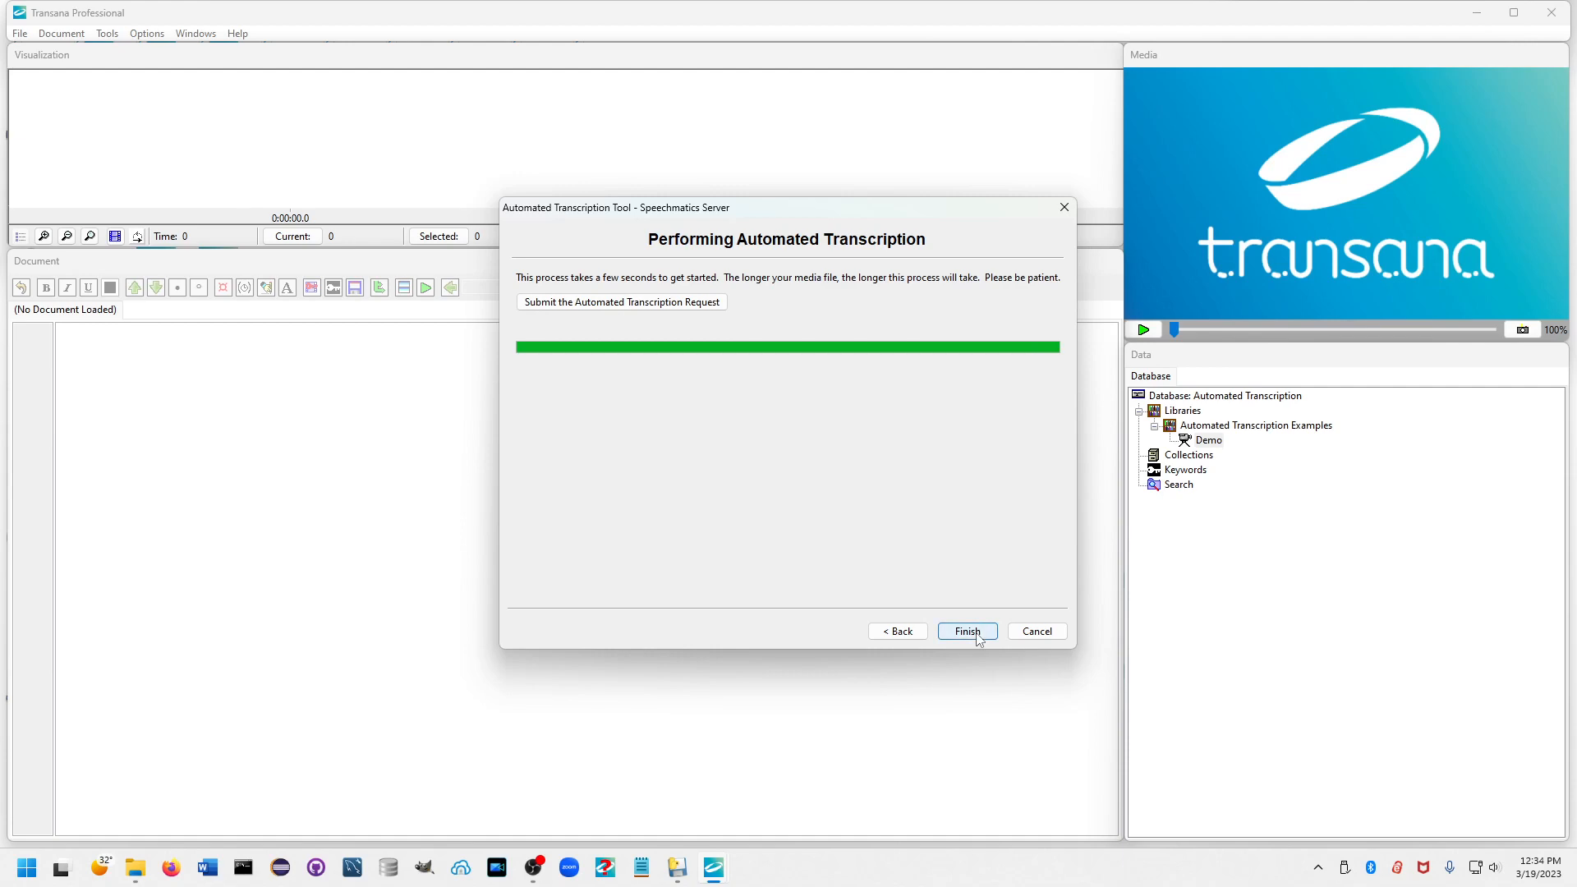
pyautogui.click(968, 631)
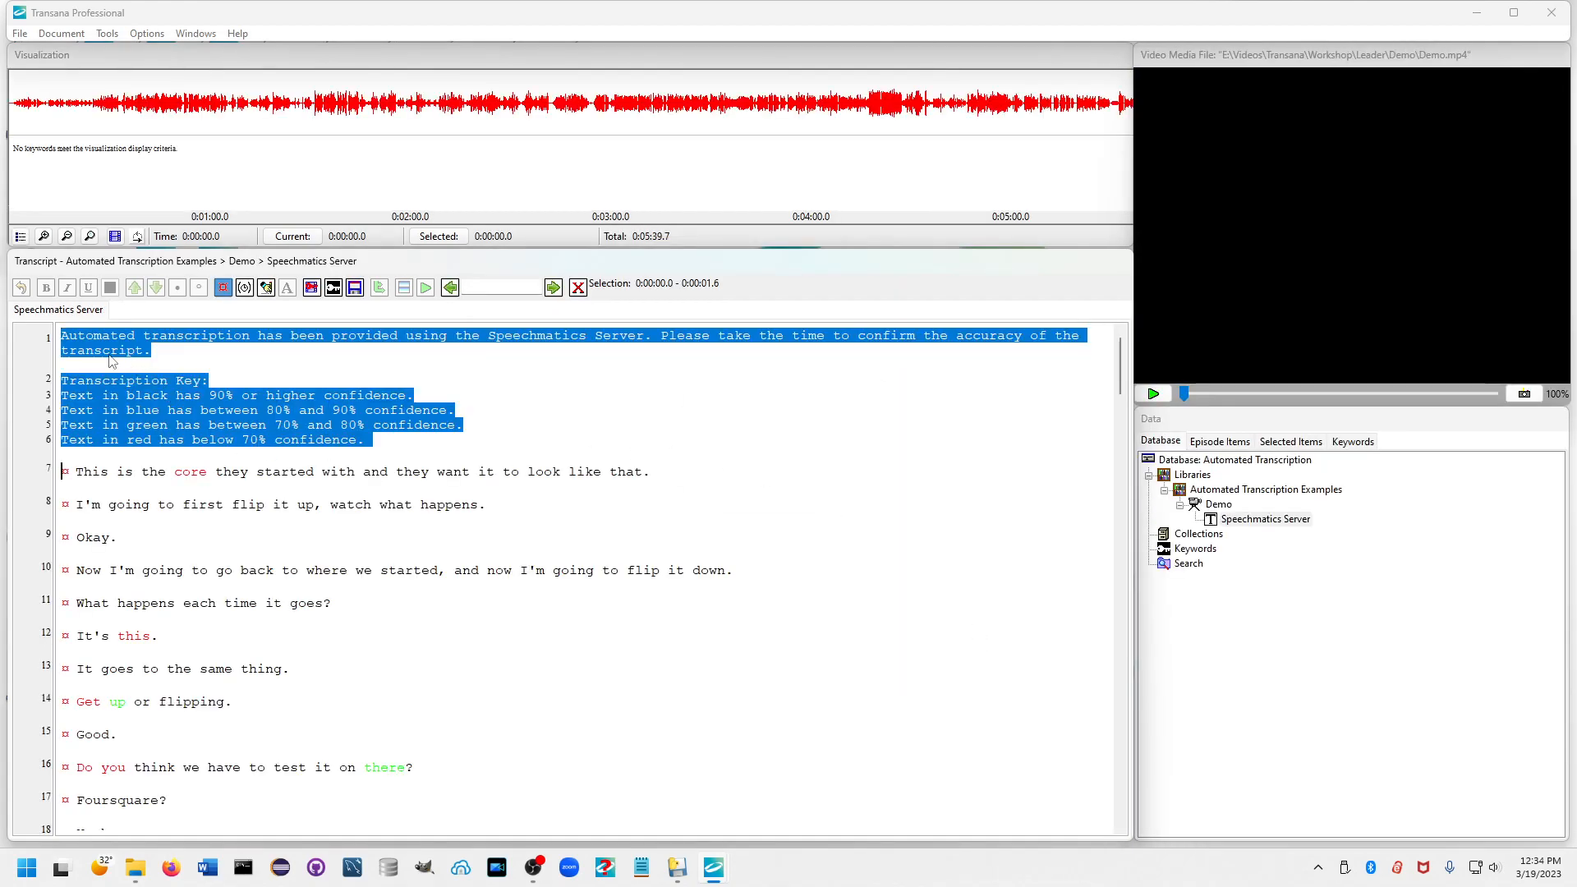
# Switch the transcript to edit mode and change the word "core" in line 7 to black text.
pyautogui.click(178, 337)
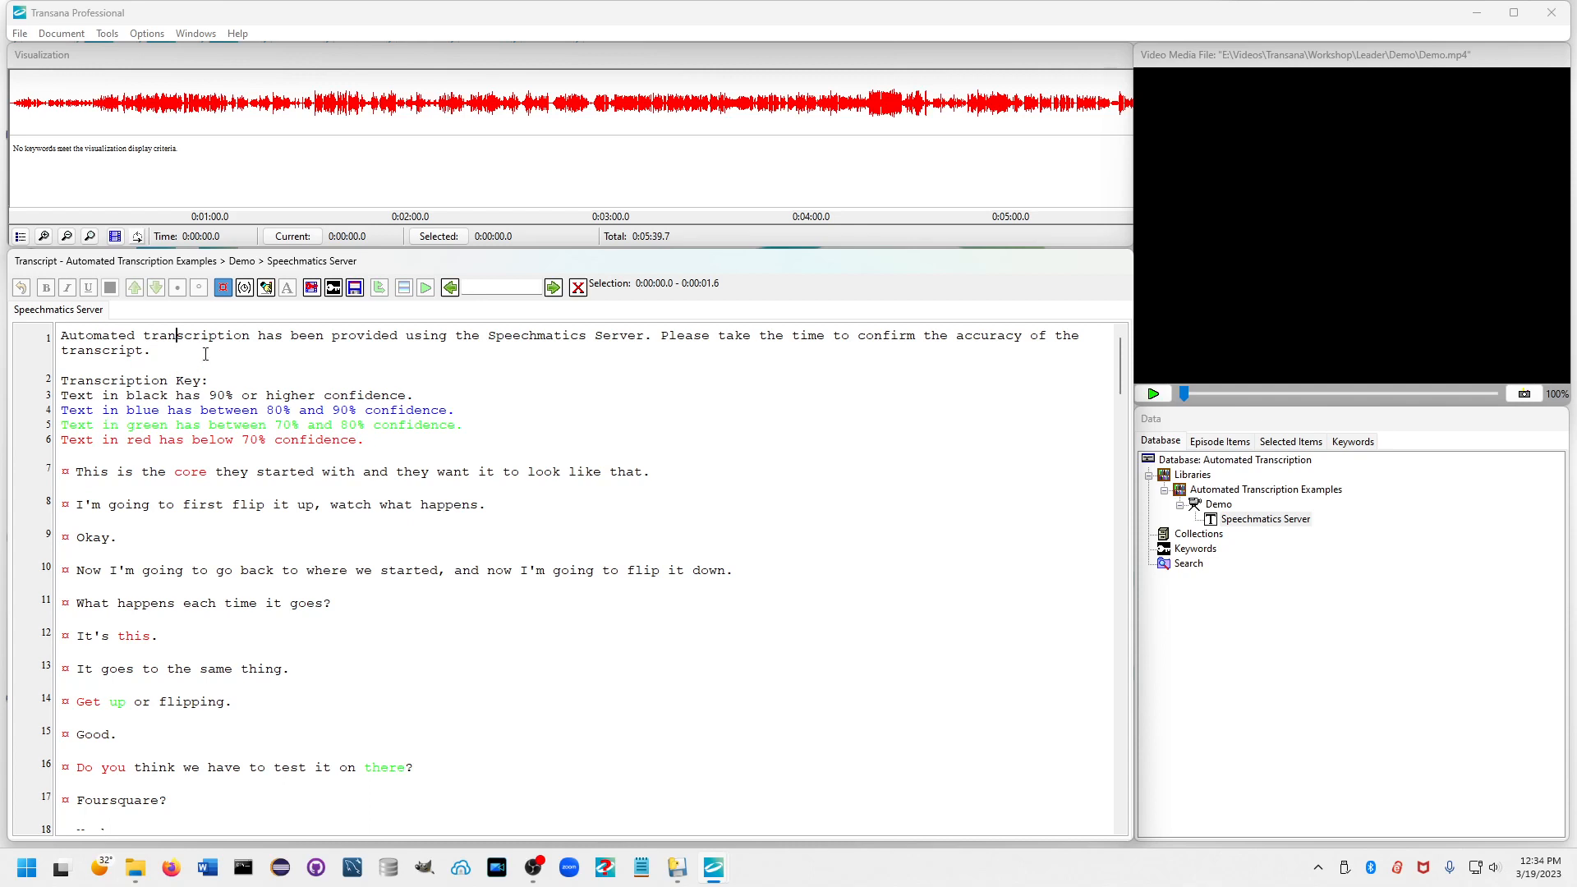
pyautogui.click(265, 288)
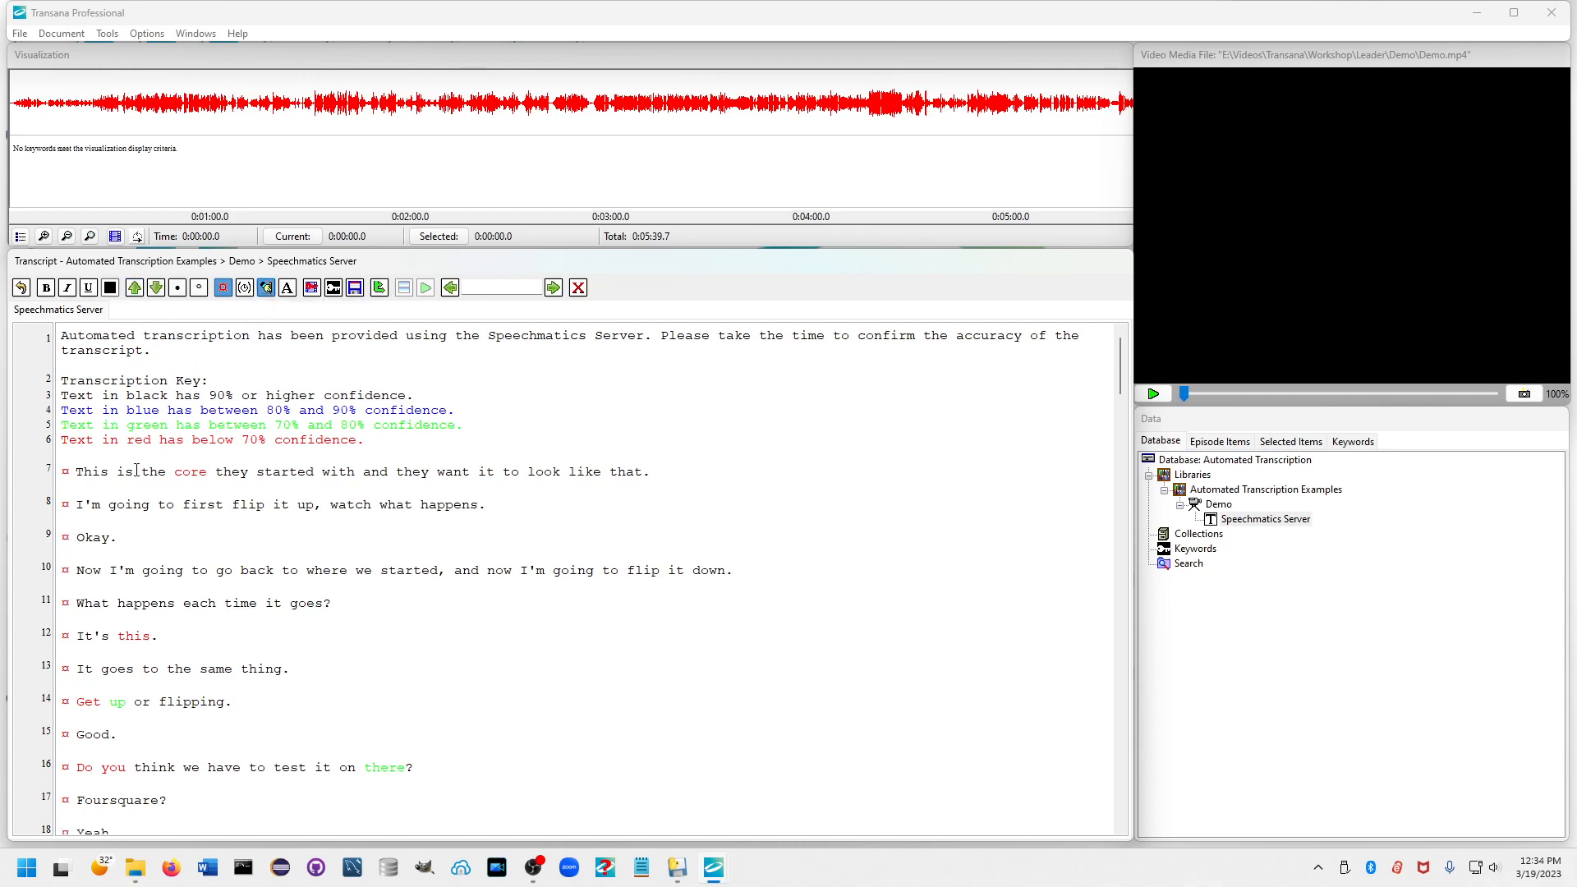
pyautogui.moveTo(166, 472); pyautogui.dragTo(217, 476)
pyautogui.hotkey('ctrl', 'd')
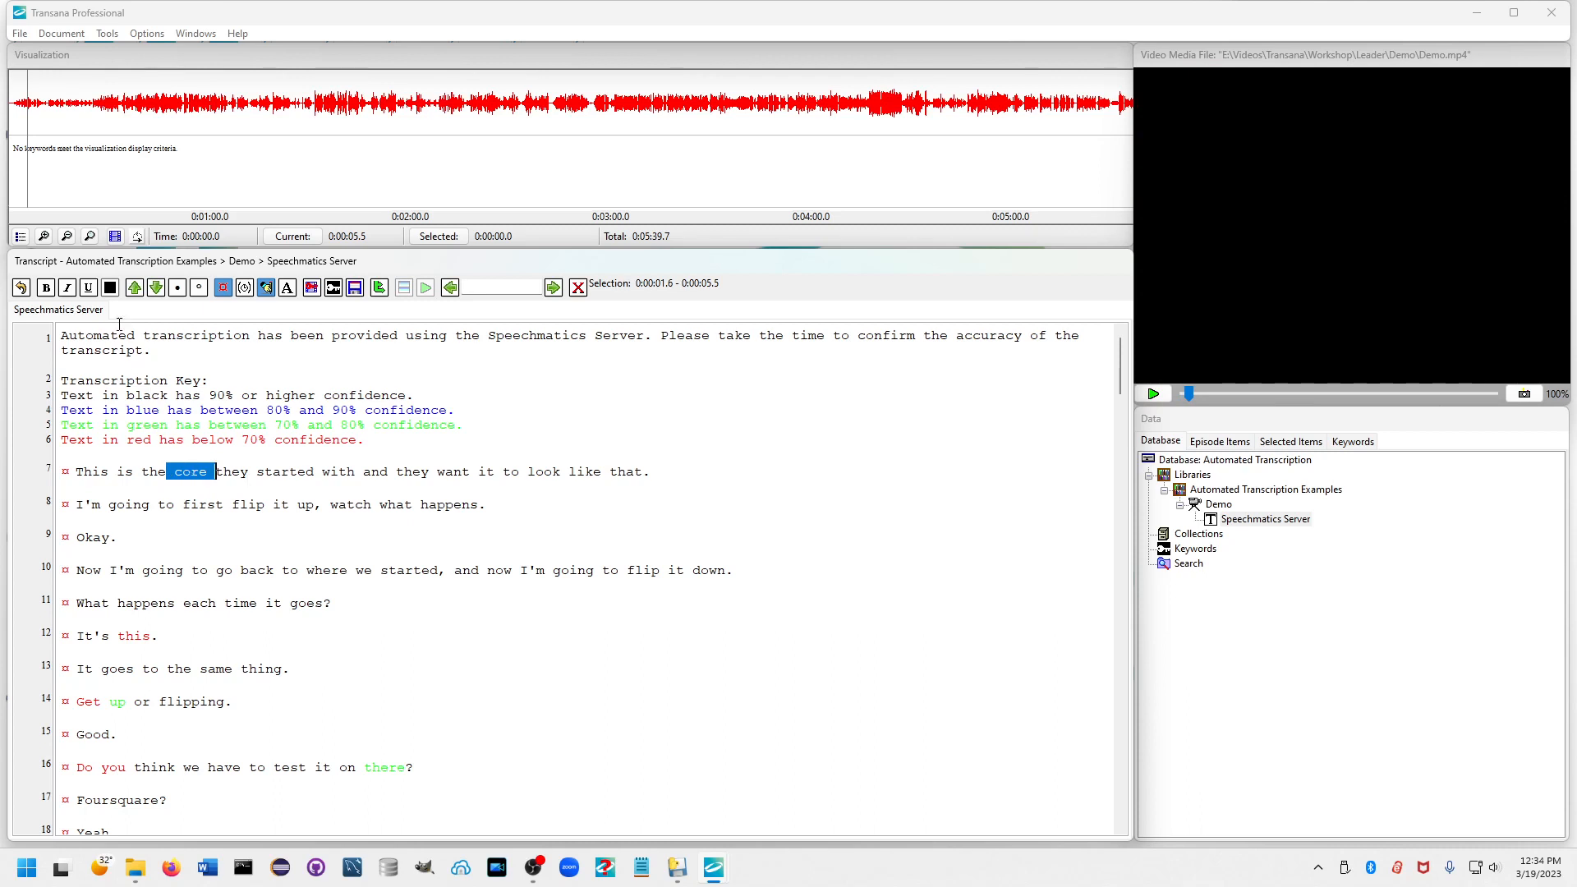
pyautogui.click(112, 291)
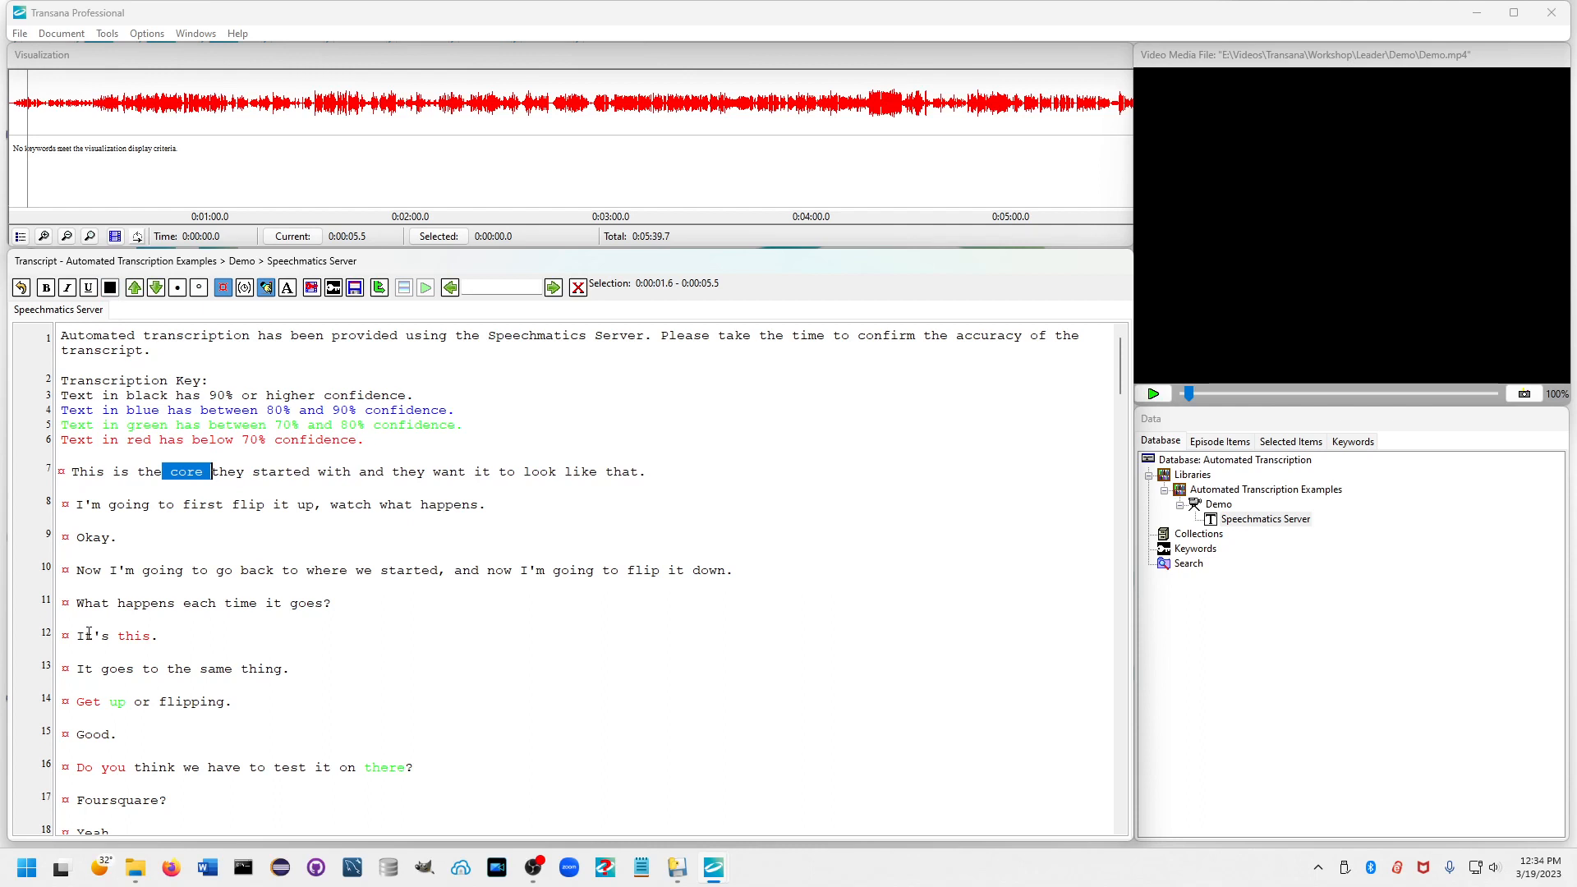
pyautogui.click(344, 474)
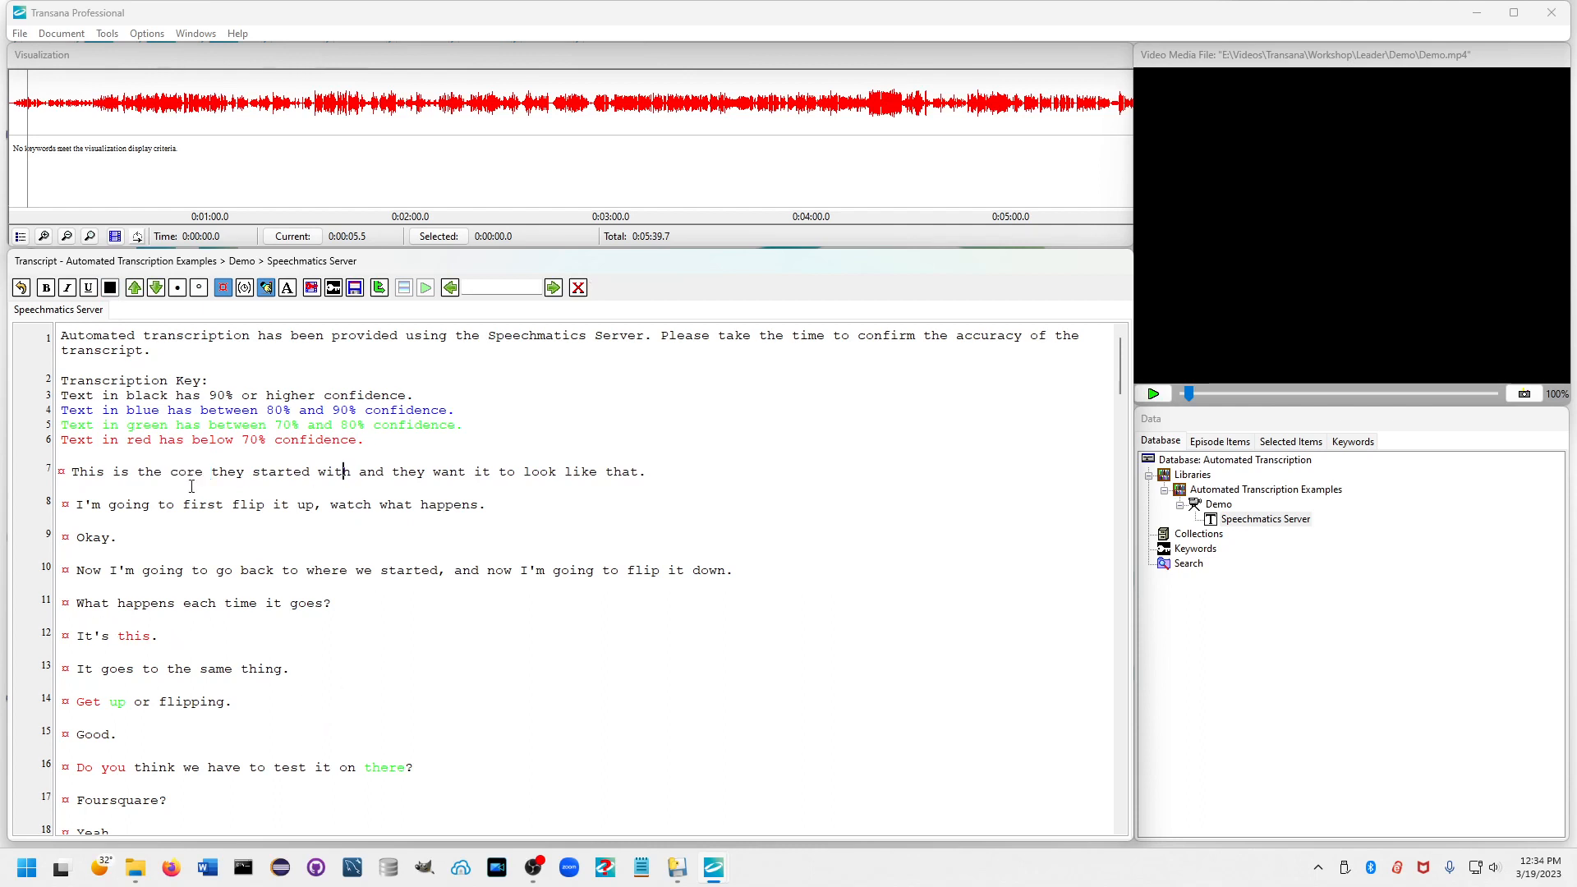
# Place the cursor after "flip" in line 23 of the transcript.
pyautogui.scroll(-5, 310, 563)
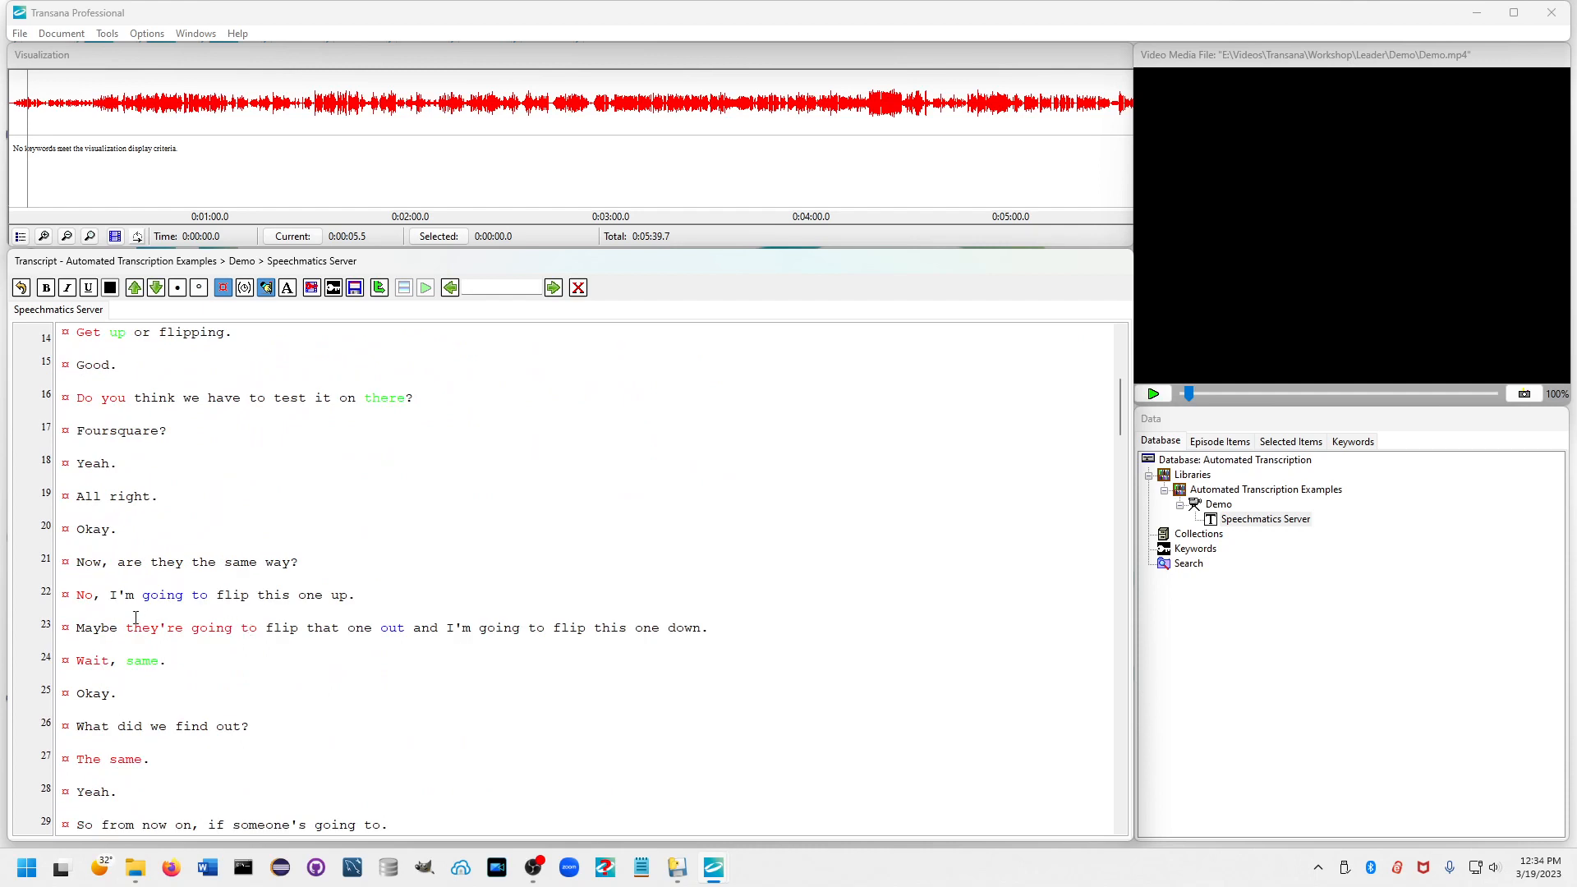
pyautogui.click(301, 628)
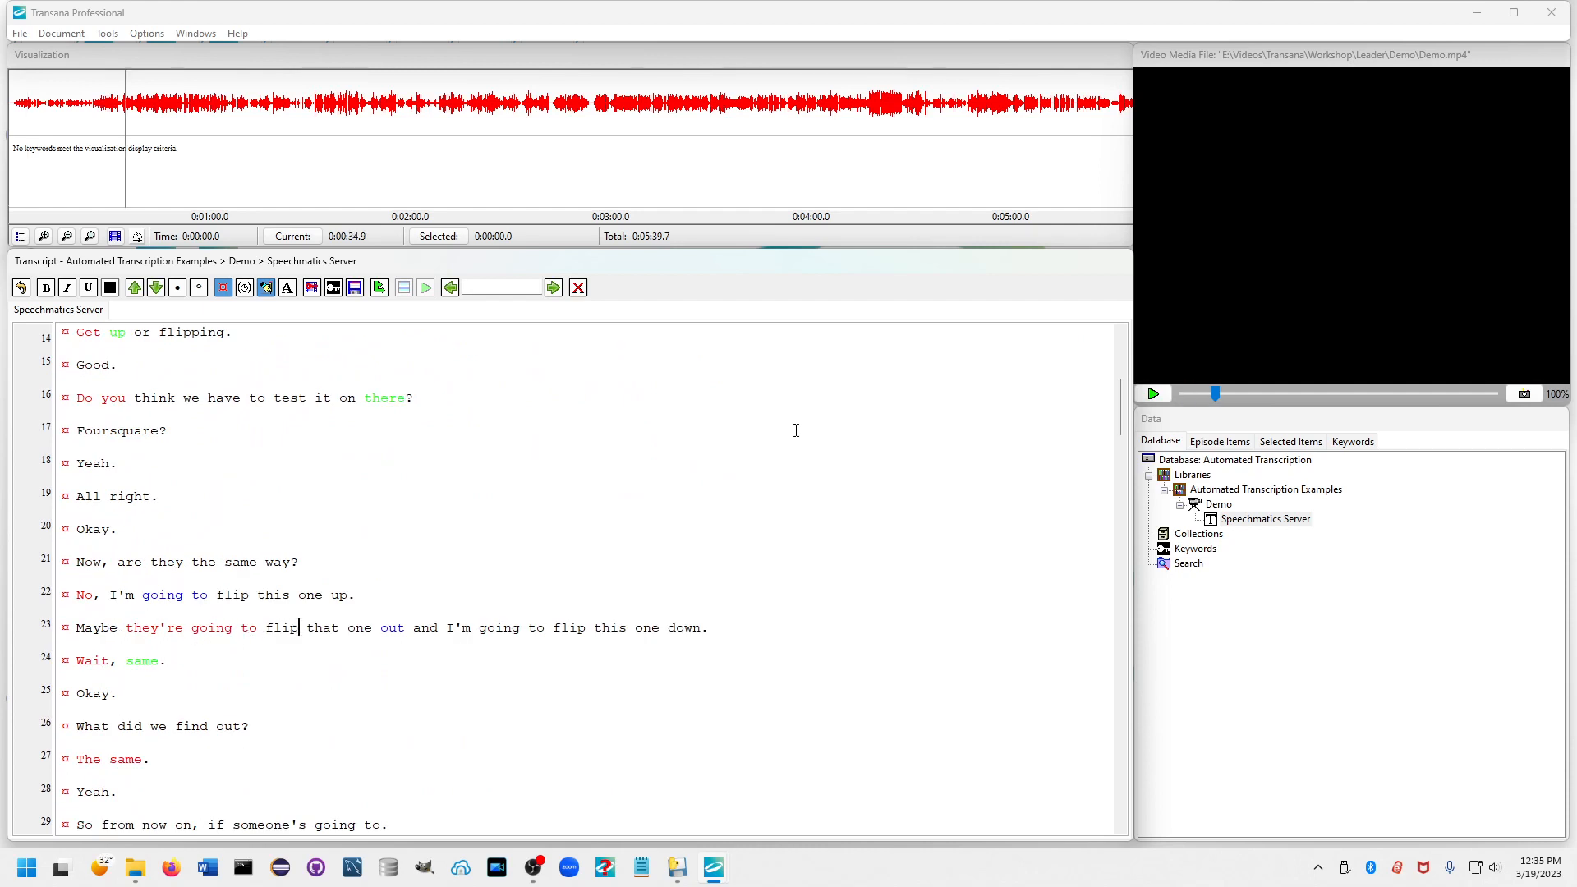